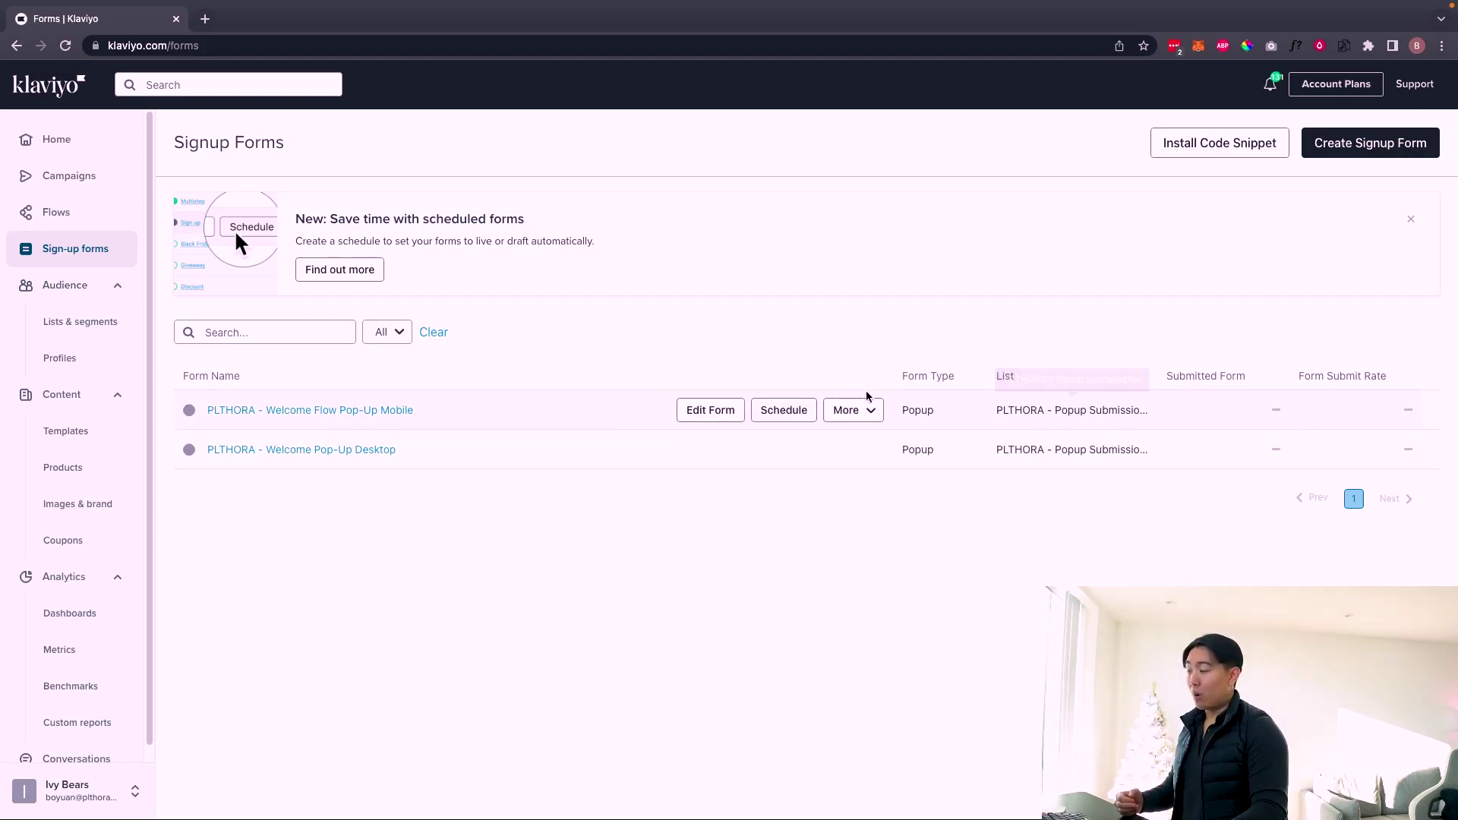
Step: Open the Welcome Pop-Up Desktop form, check its SIGN ME UP button's submit list, then return to Signup Forms
left_click(374, 411)
key("super+w")
left_click(322, 450)
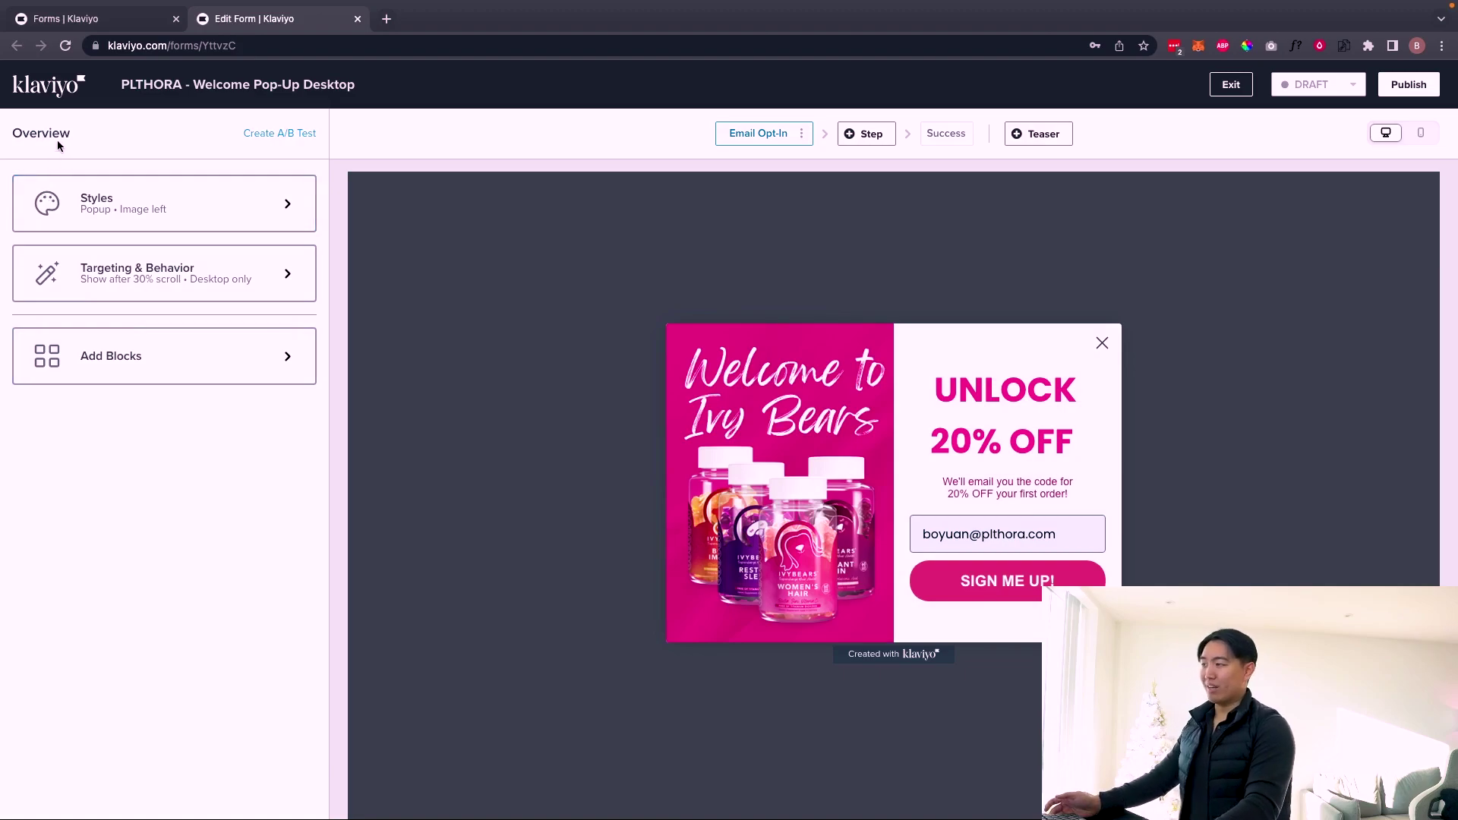
left_click(989, 586)
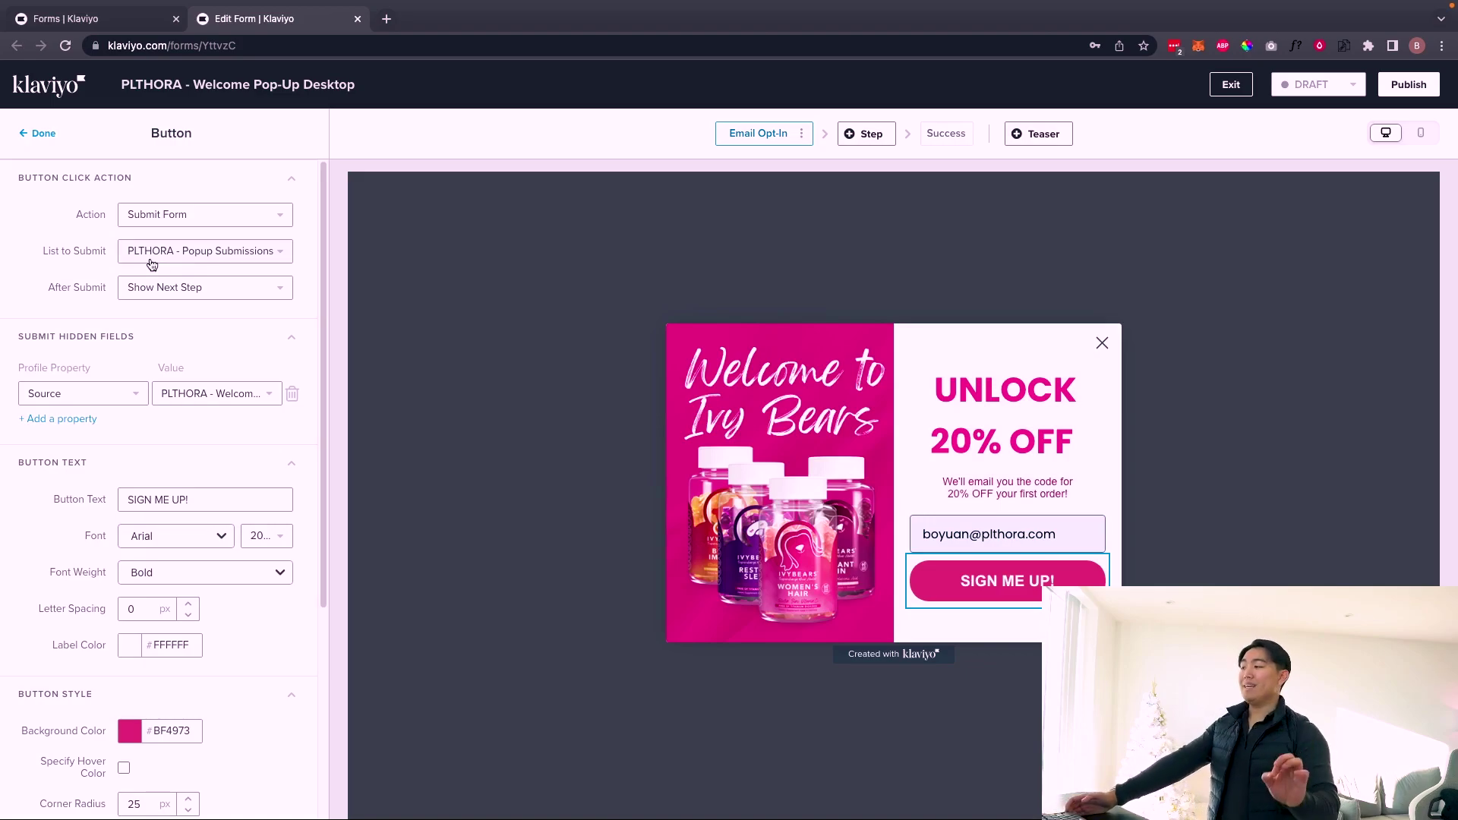
key("ctrl+shift+Tab")
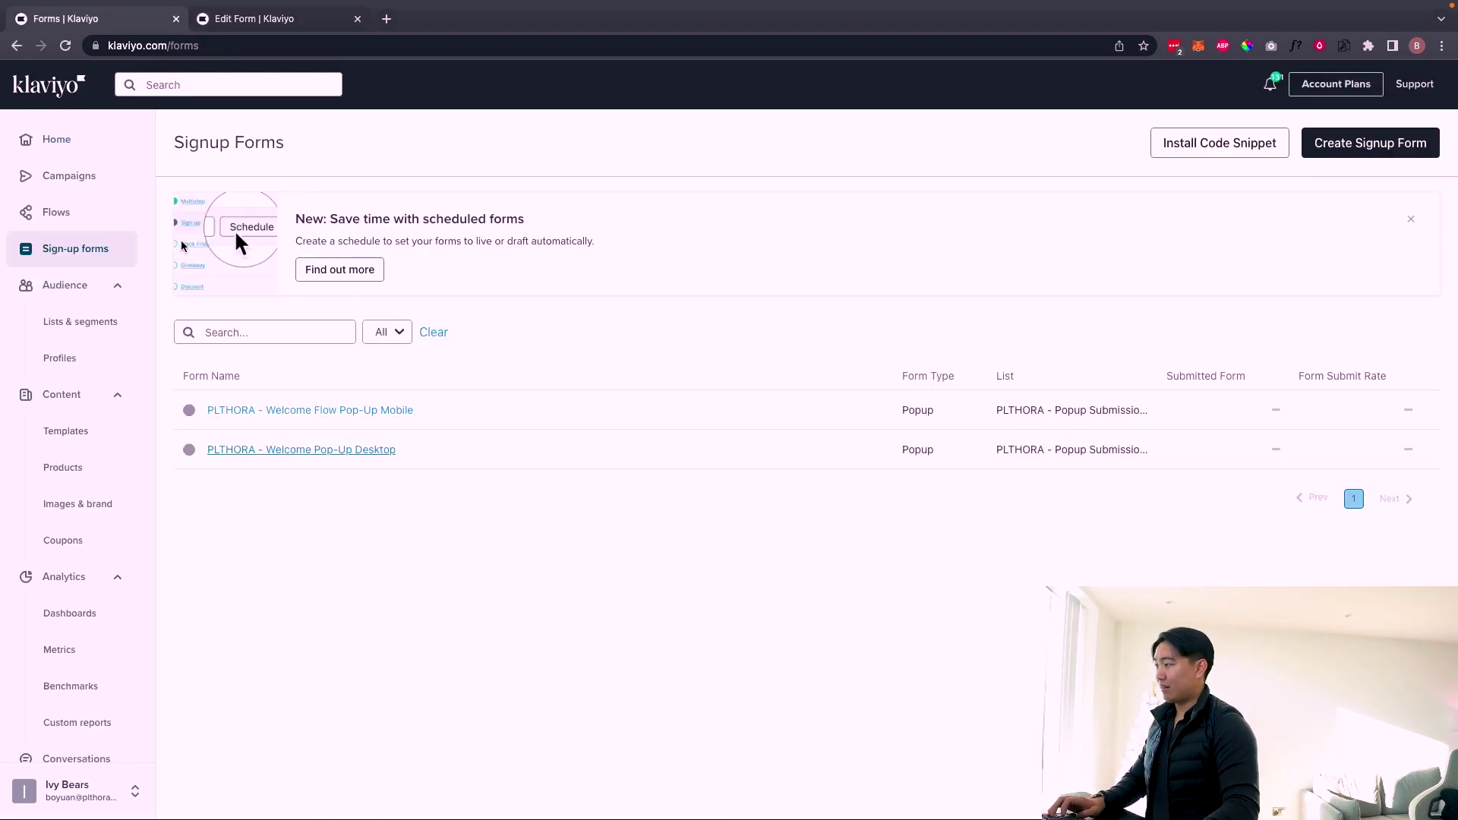
Step: In the Shopify integration's sync settings, turn on syncing Shopify email subscribers to Klaviyo
scroll(99, 751, "down", 1)
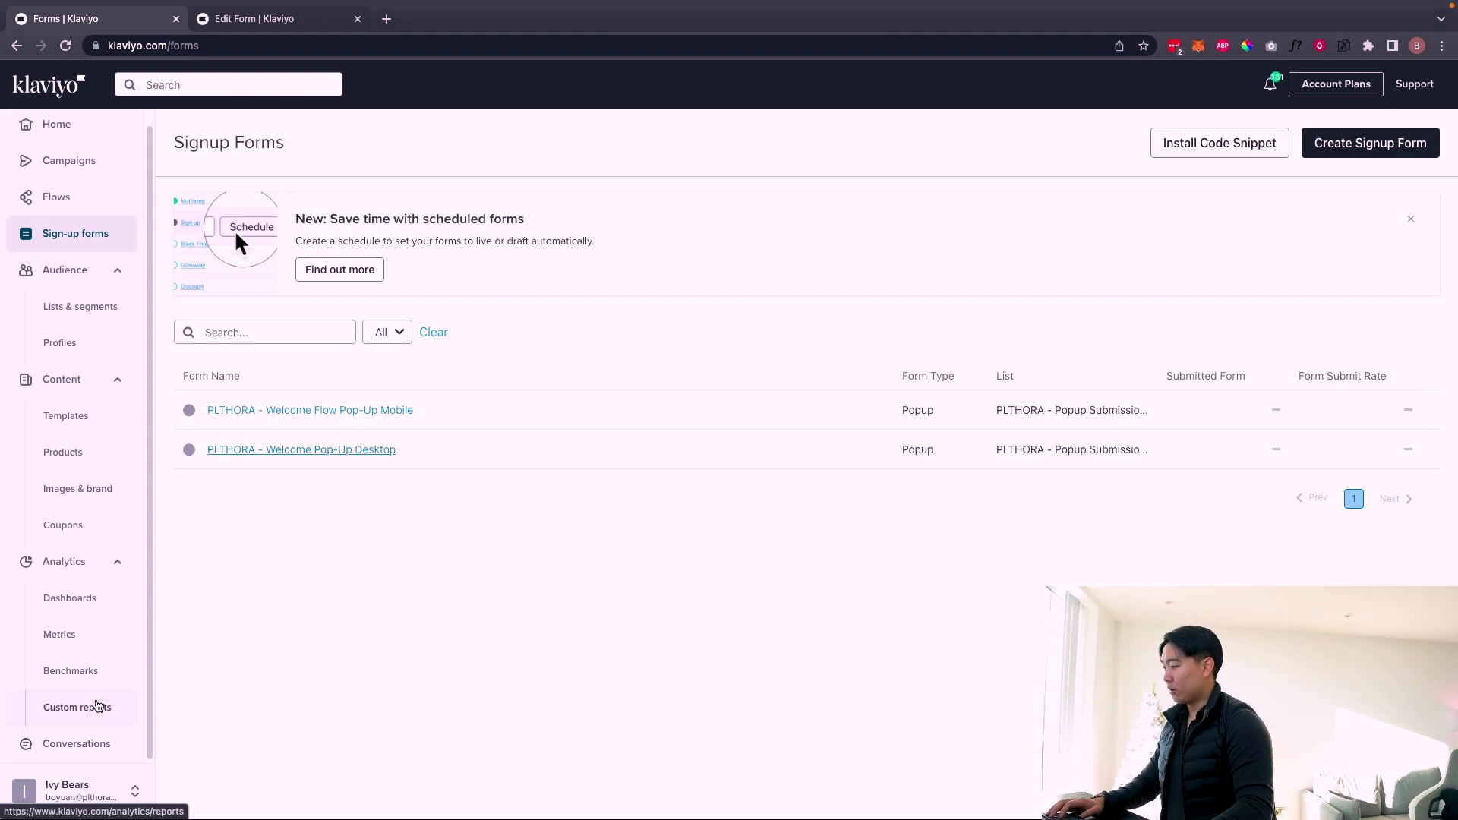
left_click(91, 789)
left_click(226, 729)
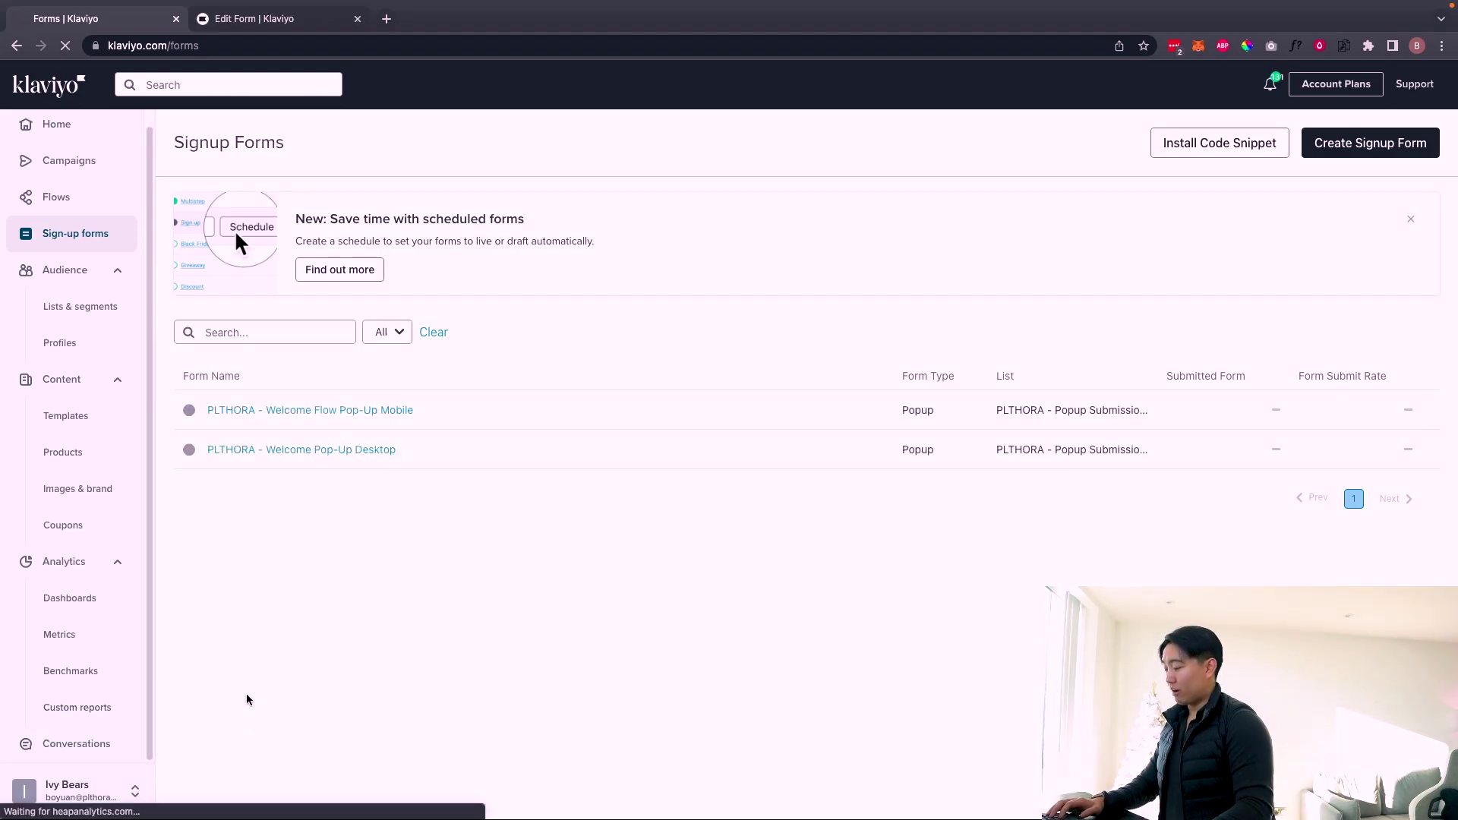
left_click(304, 372)
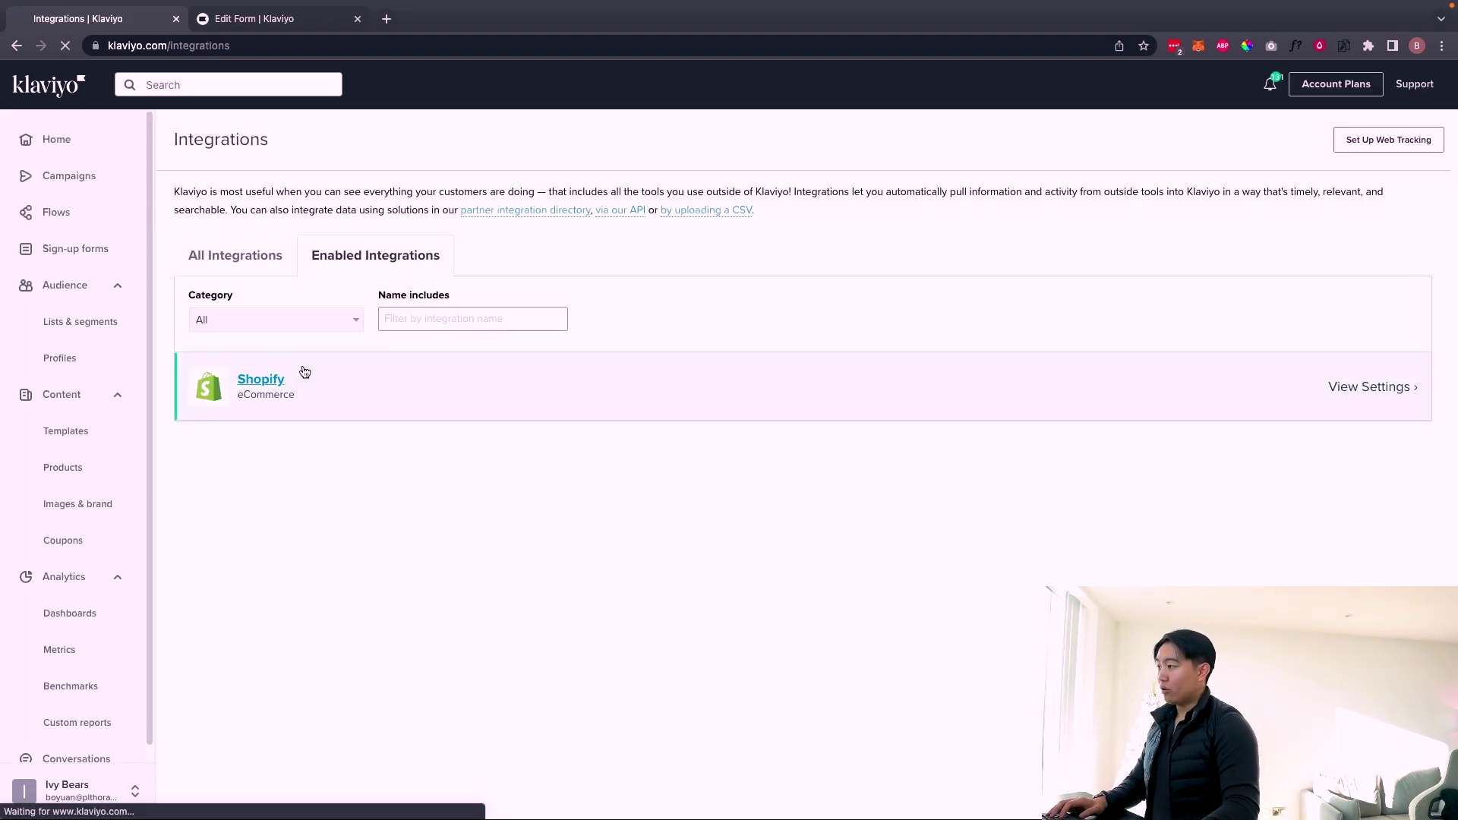
scroll(503, 523, "down", 4)
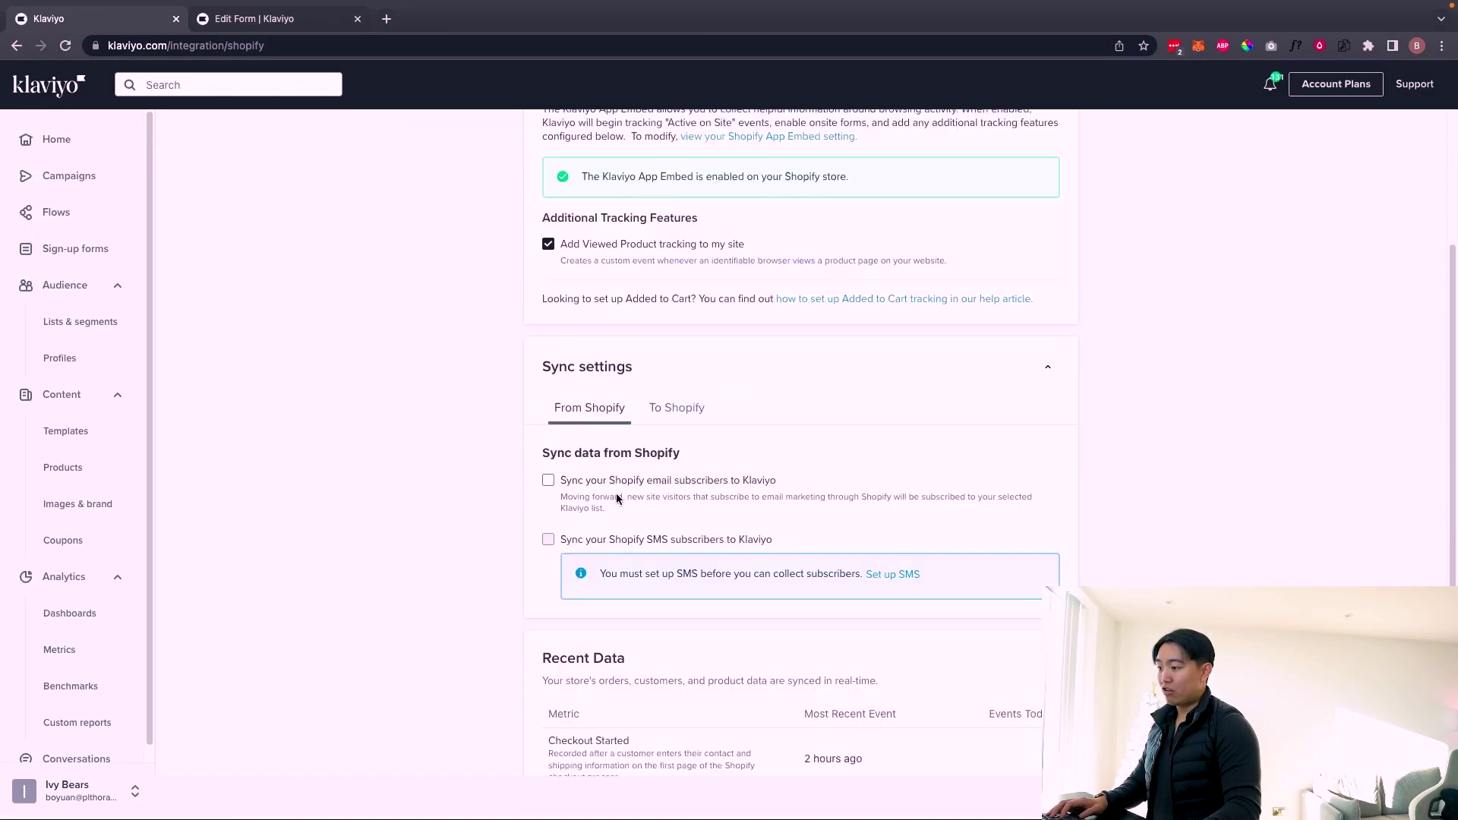
left_click(566, 434)
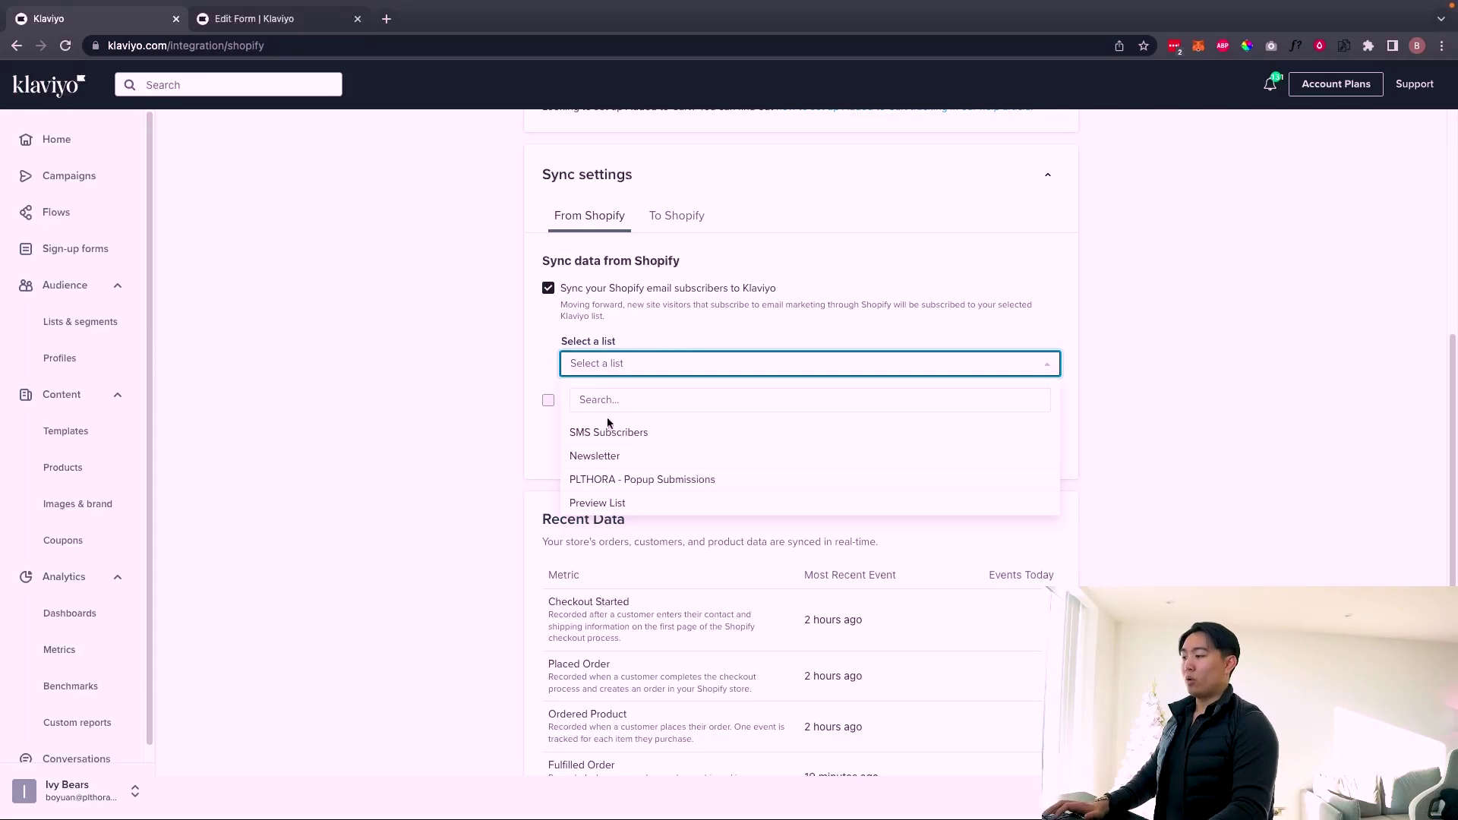
Step: Pick Newsletter as the sync list, then leave Shopify email-subscriber syncing switched off
left_click(607, 457)
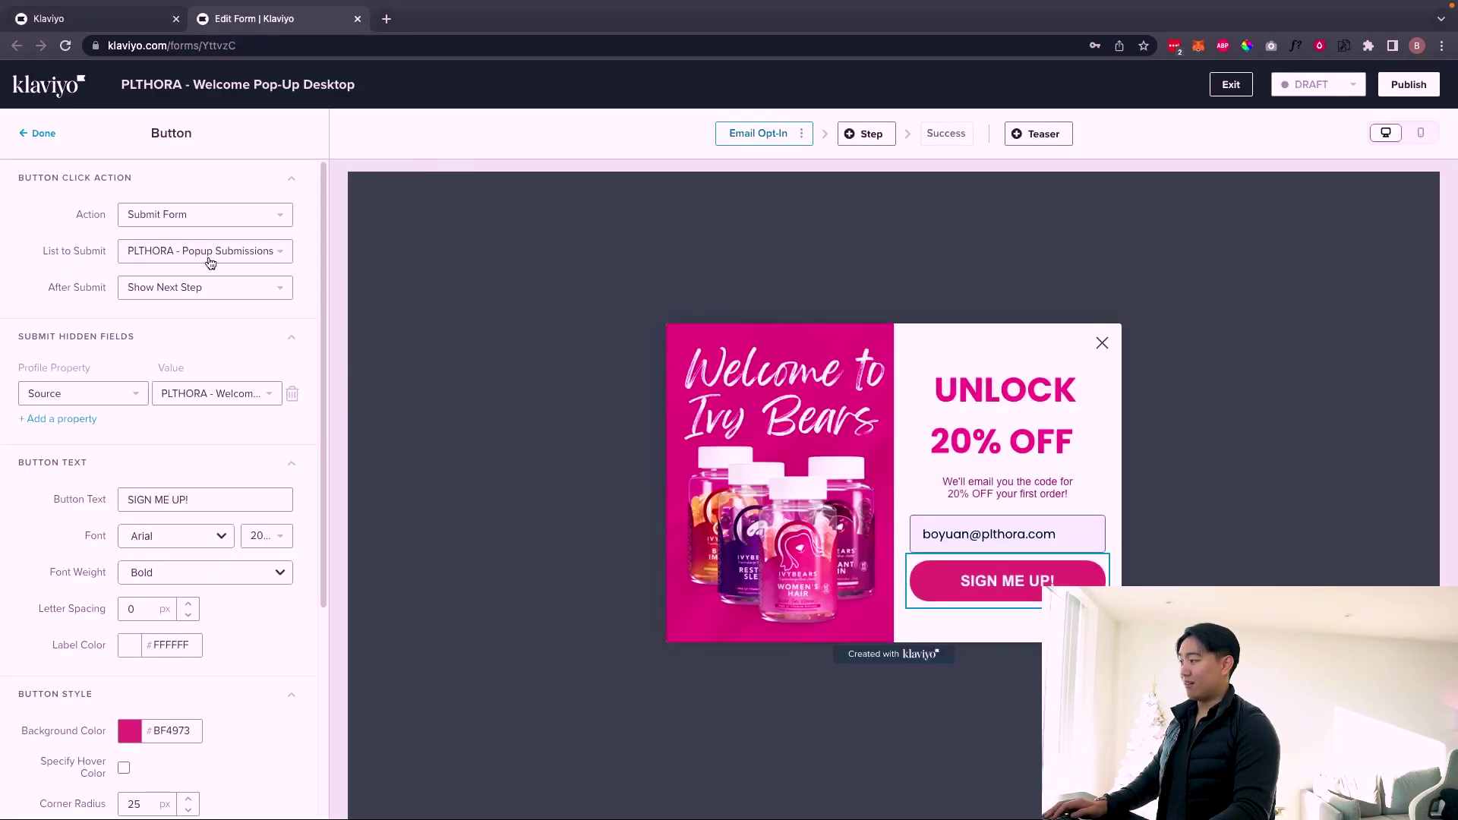
key("ctrl+Tab")
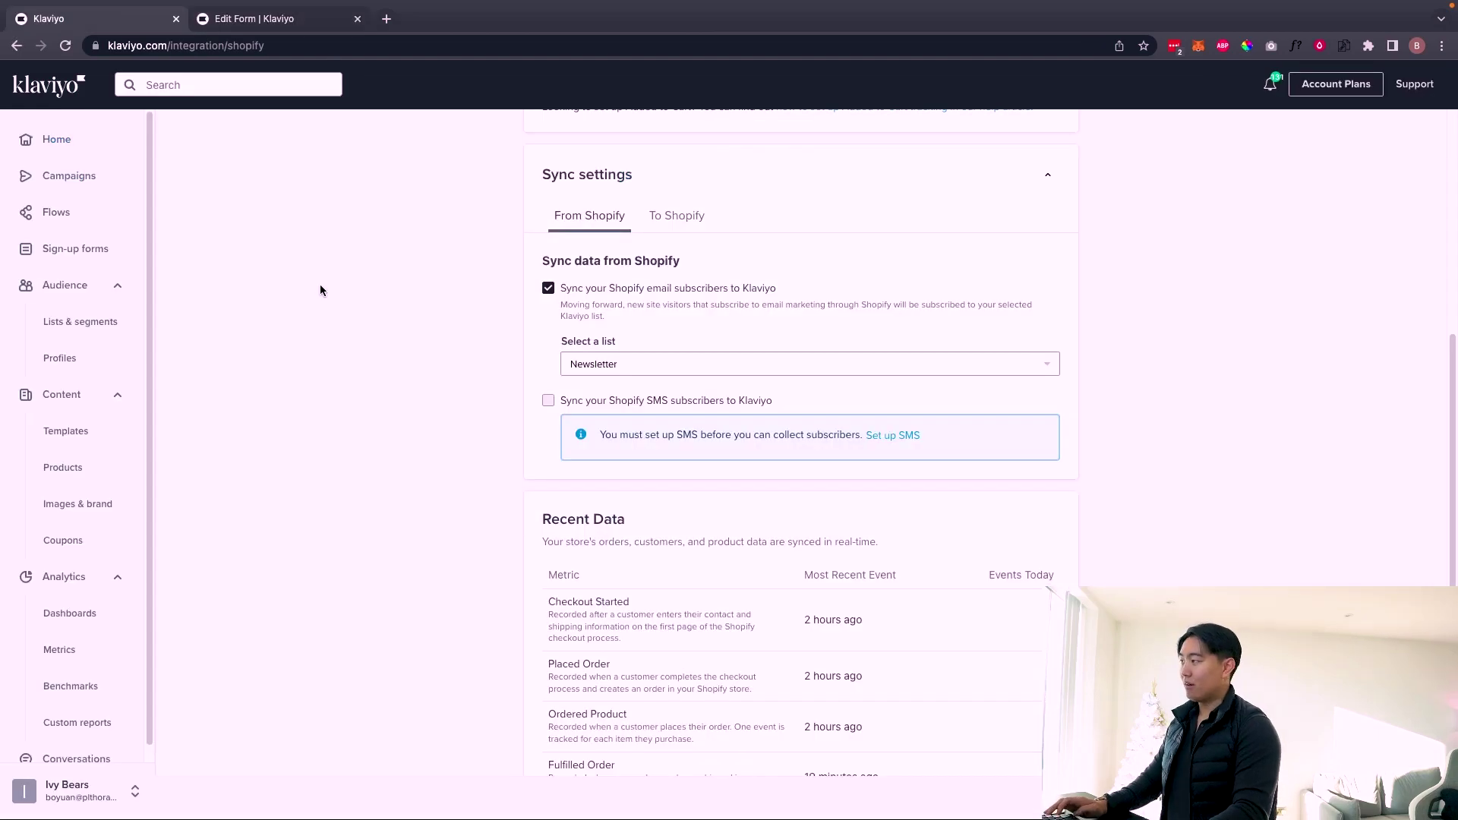
left_click(615, 363)
left_click(548, 287)
left_click(548, 288)
left_click(548, 287)
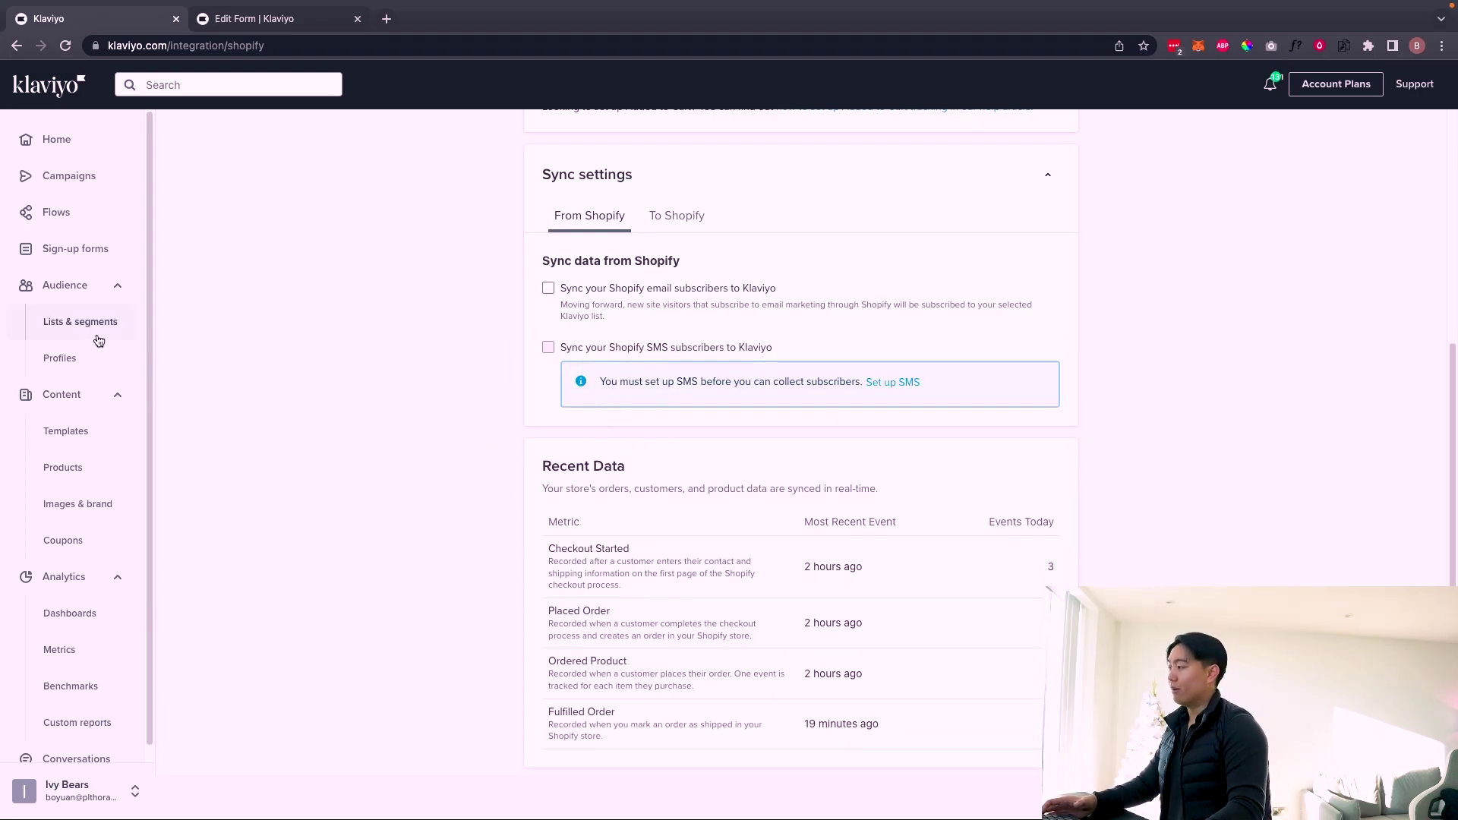
left_click(638, 291)
left_click(592, 360)
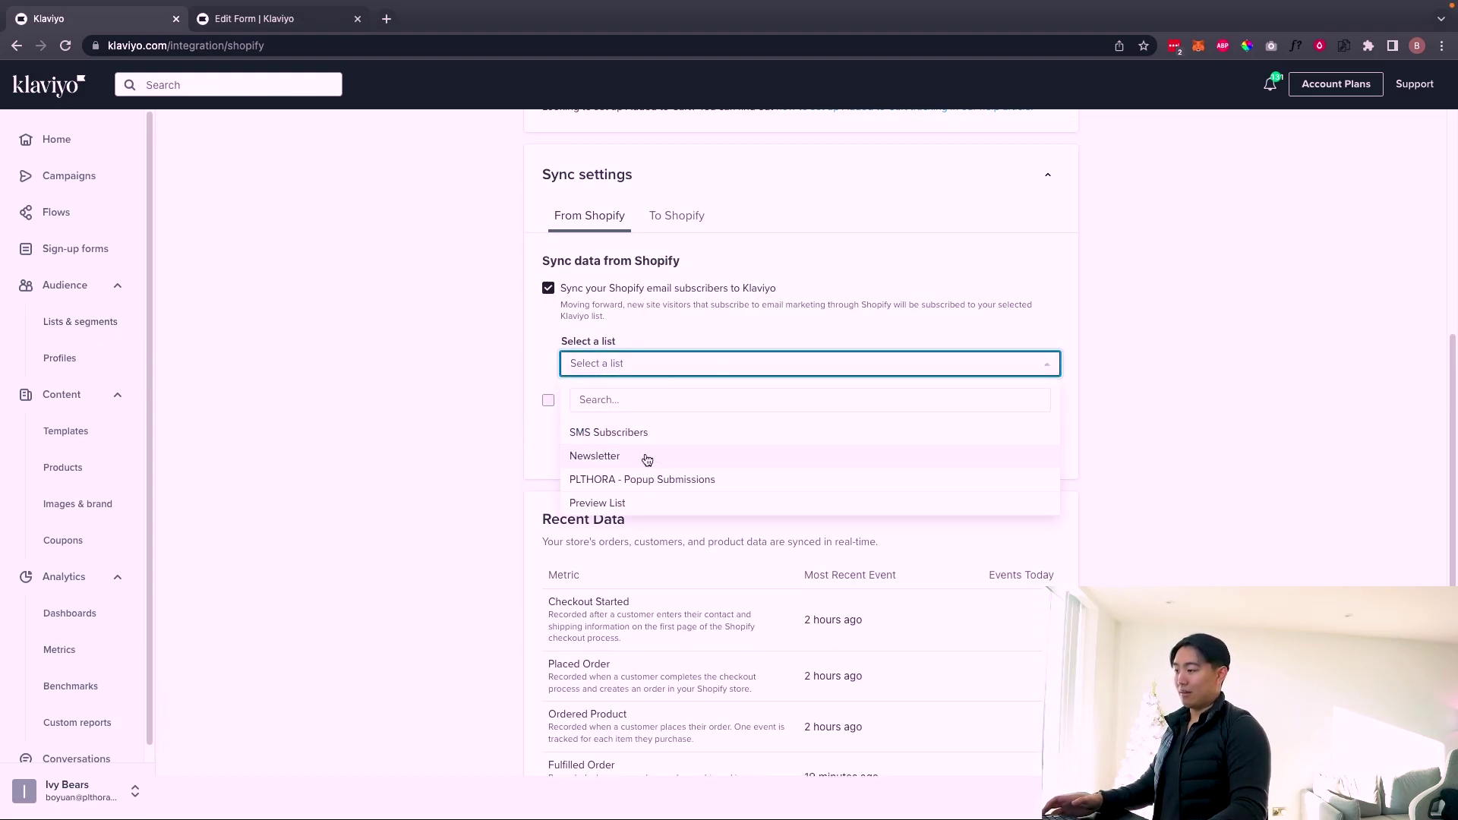
left_click(566, 288)
left_click(574, 292)
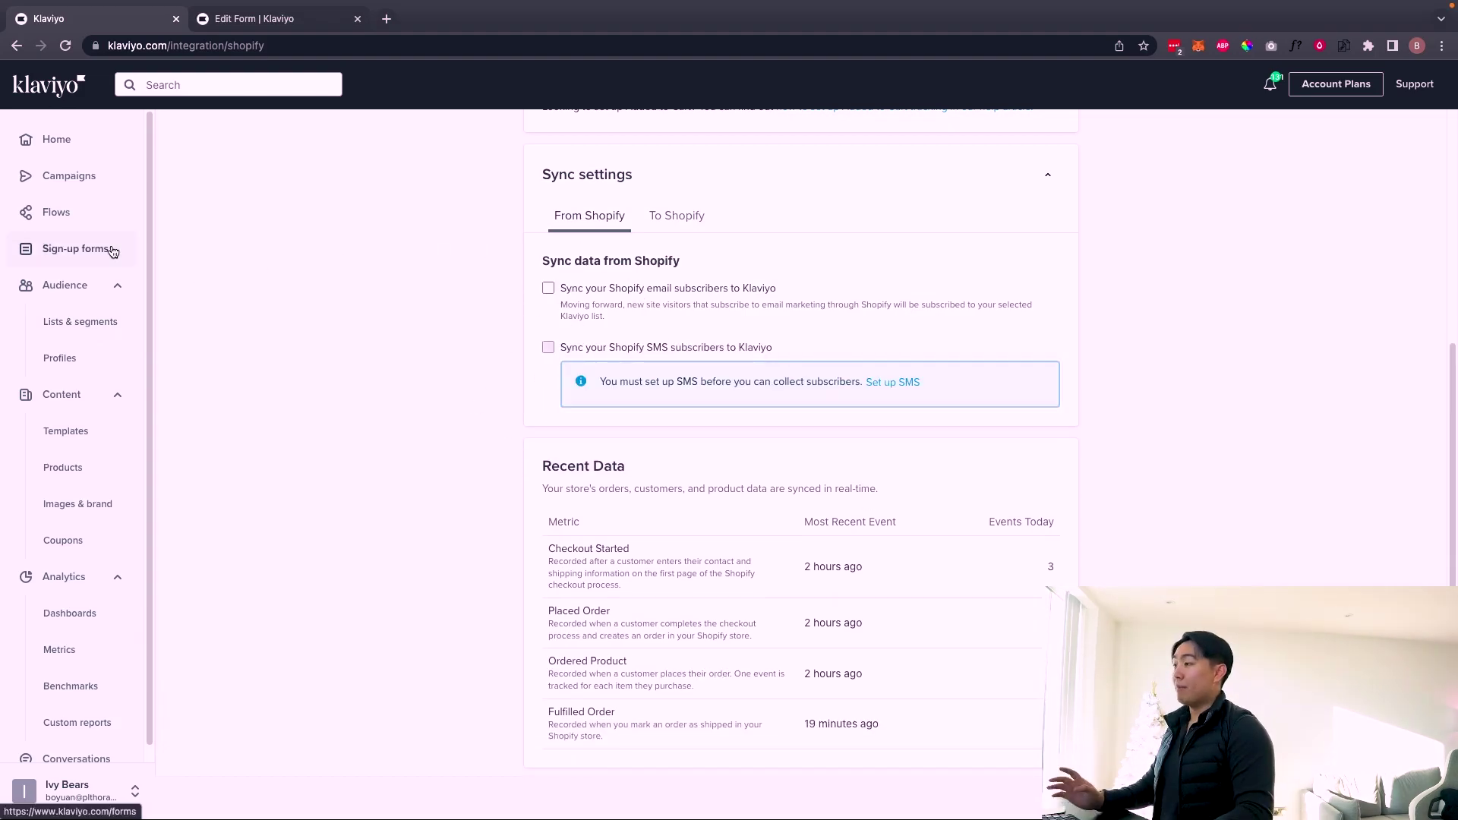
Step: Go to Lists & Segments, where PLTHORA - Popup Submissions shows 0 members
left_click(80, 322)
key("ctrl+Tab")
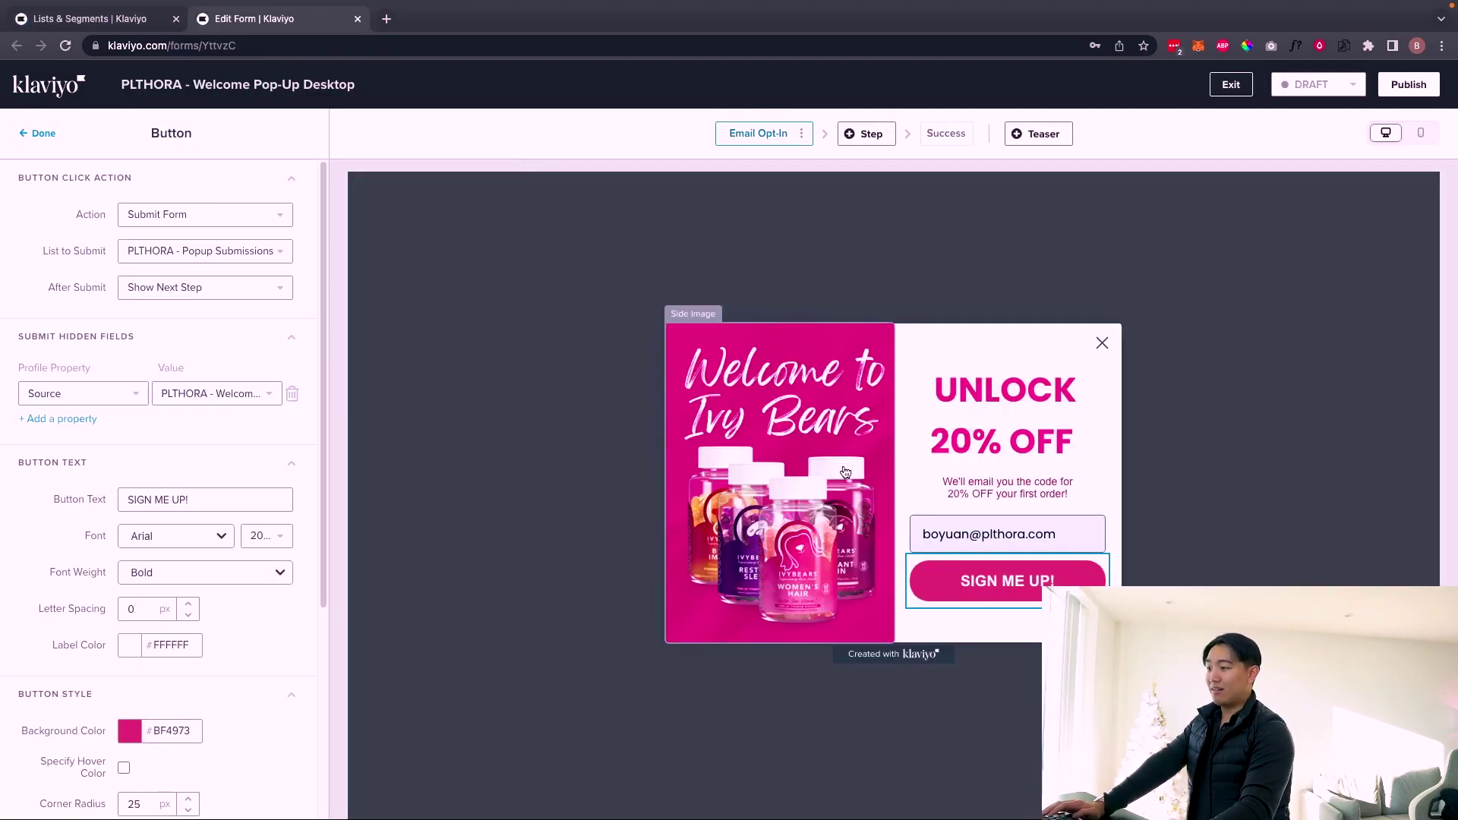
key("ctrl+Tab")
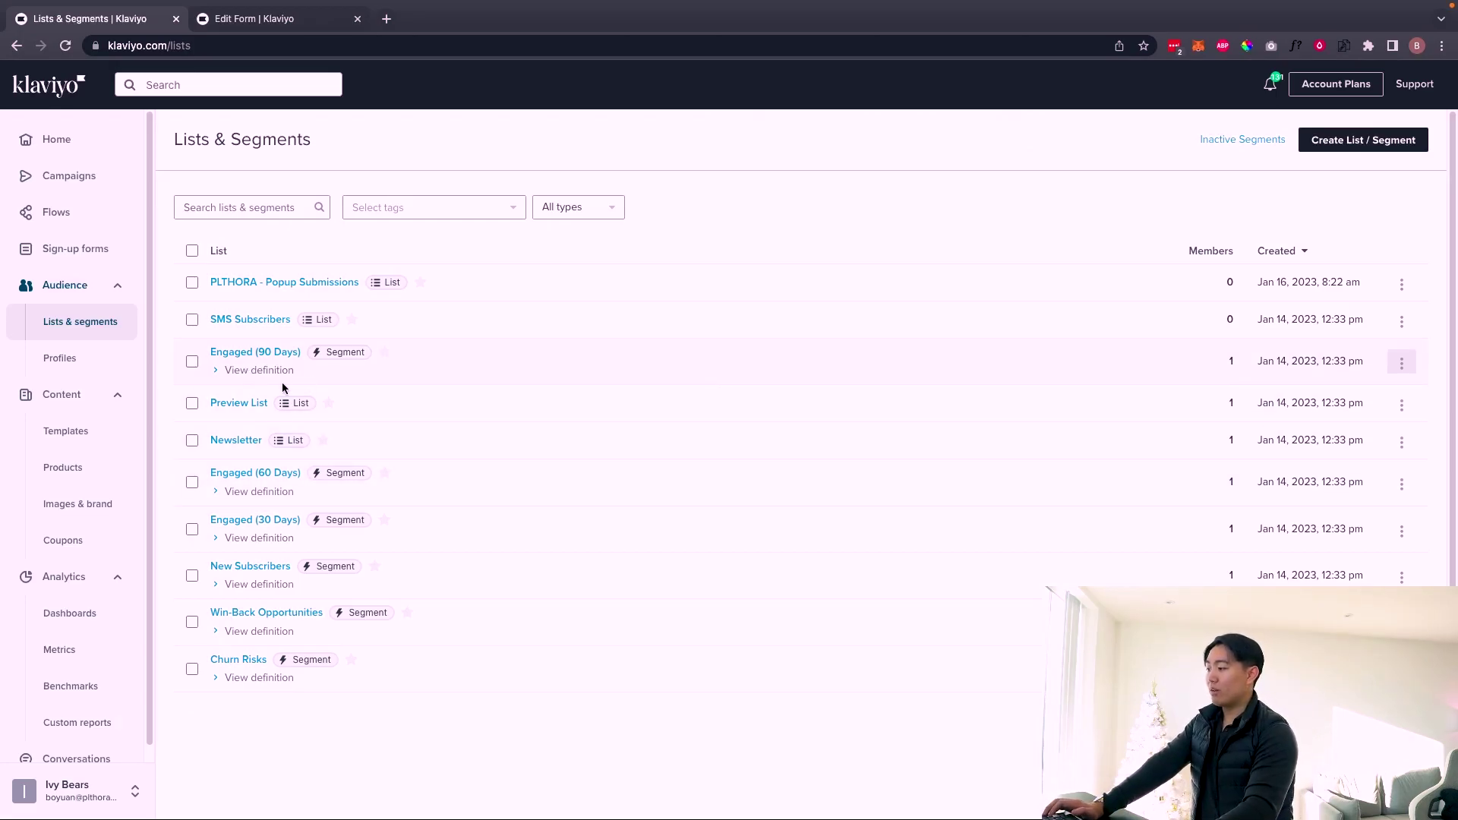
Step: Open the PLTHORA - Popup Submissions list's settings and review its single opt-in process
left_click(293, 286)
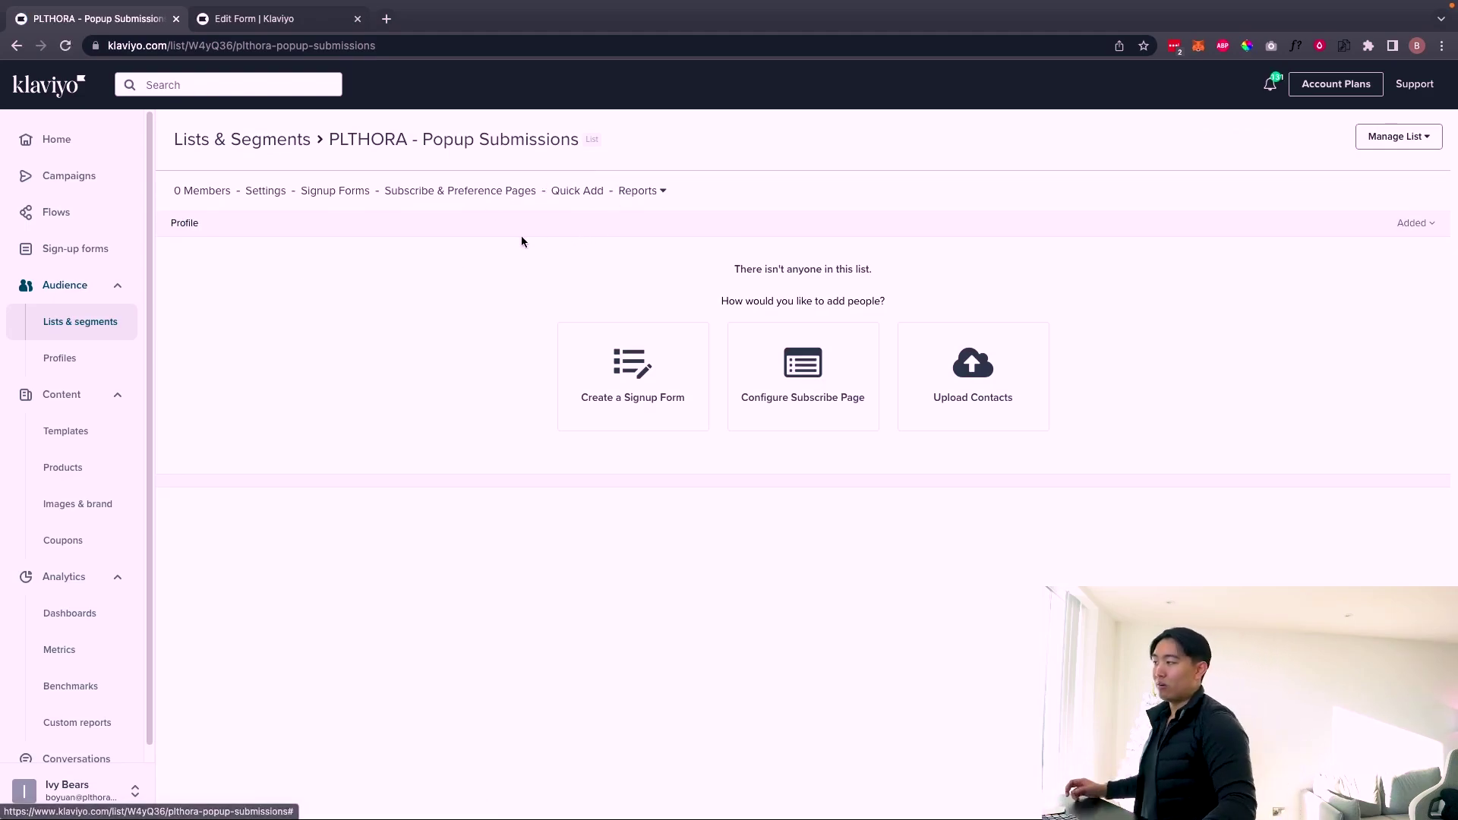
left_click(265, 191)
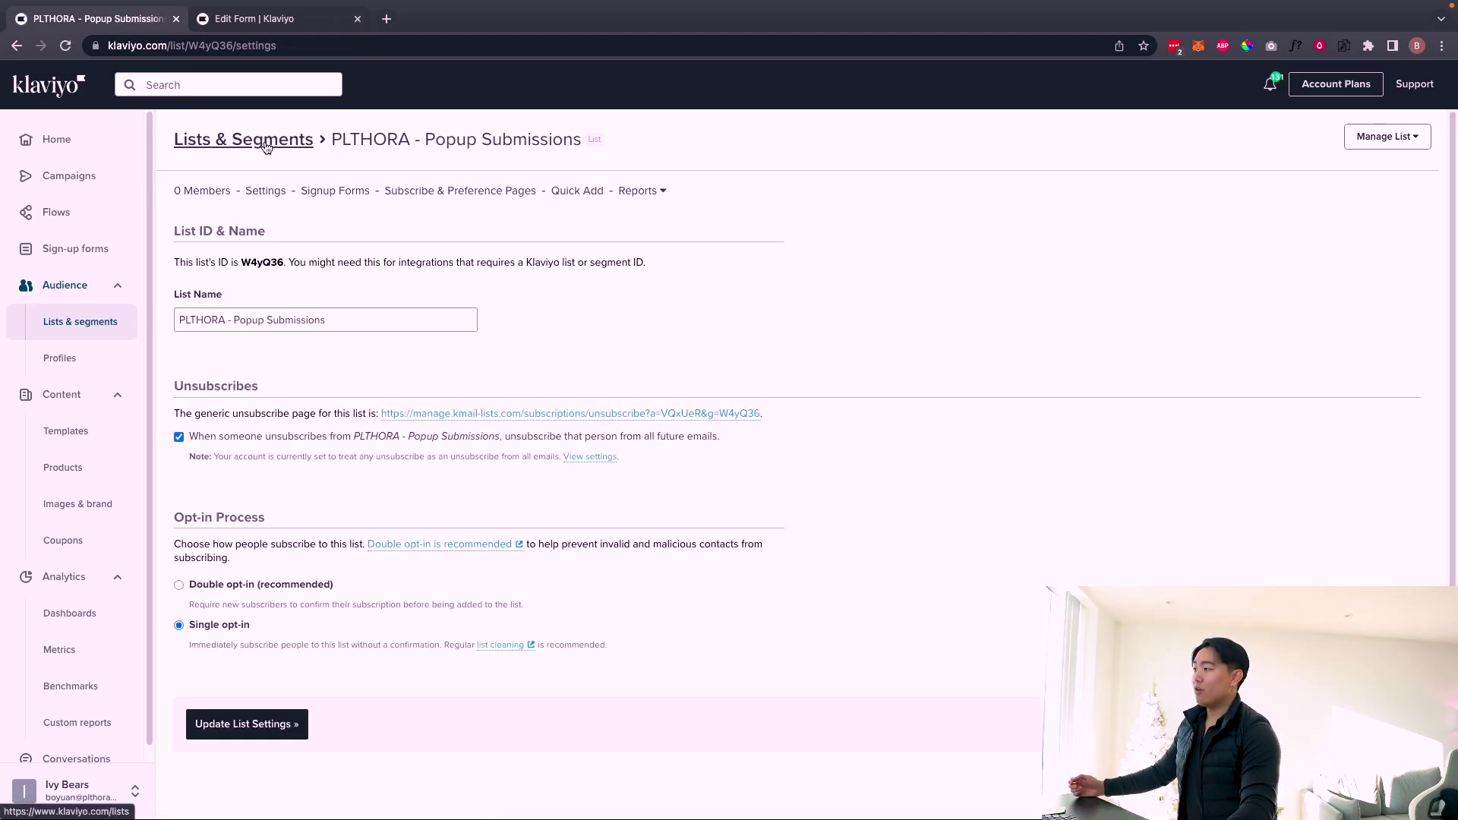
left_click_drag(357, 139, 578, 142)
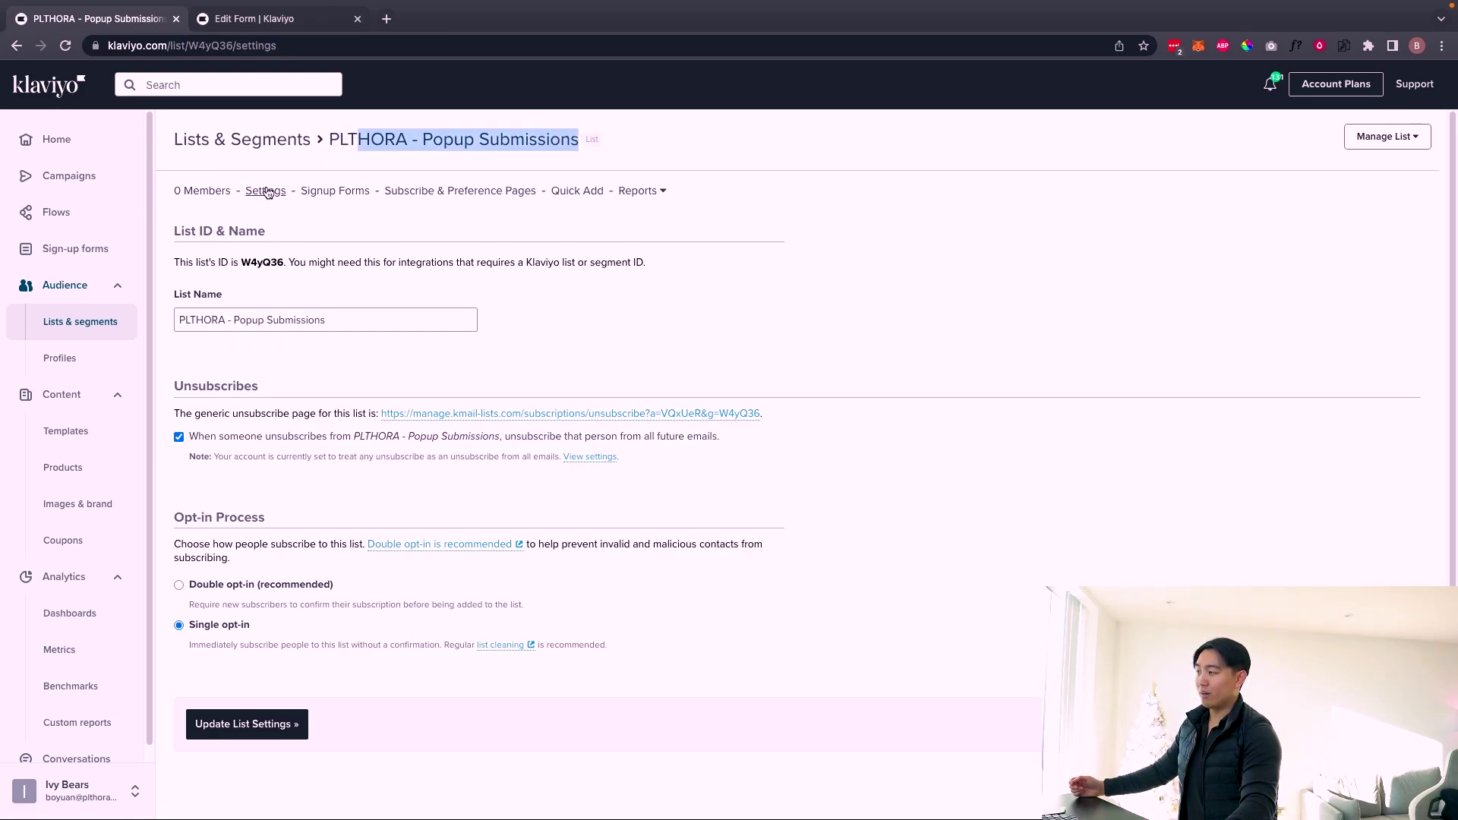
left_click(270, 453)
left_click_drag(168, 517, 243, 597)
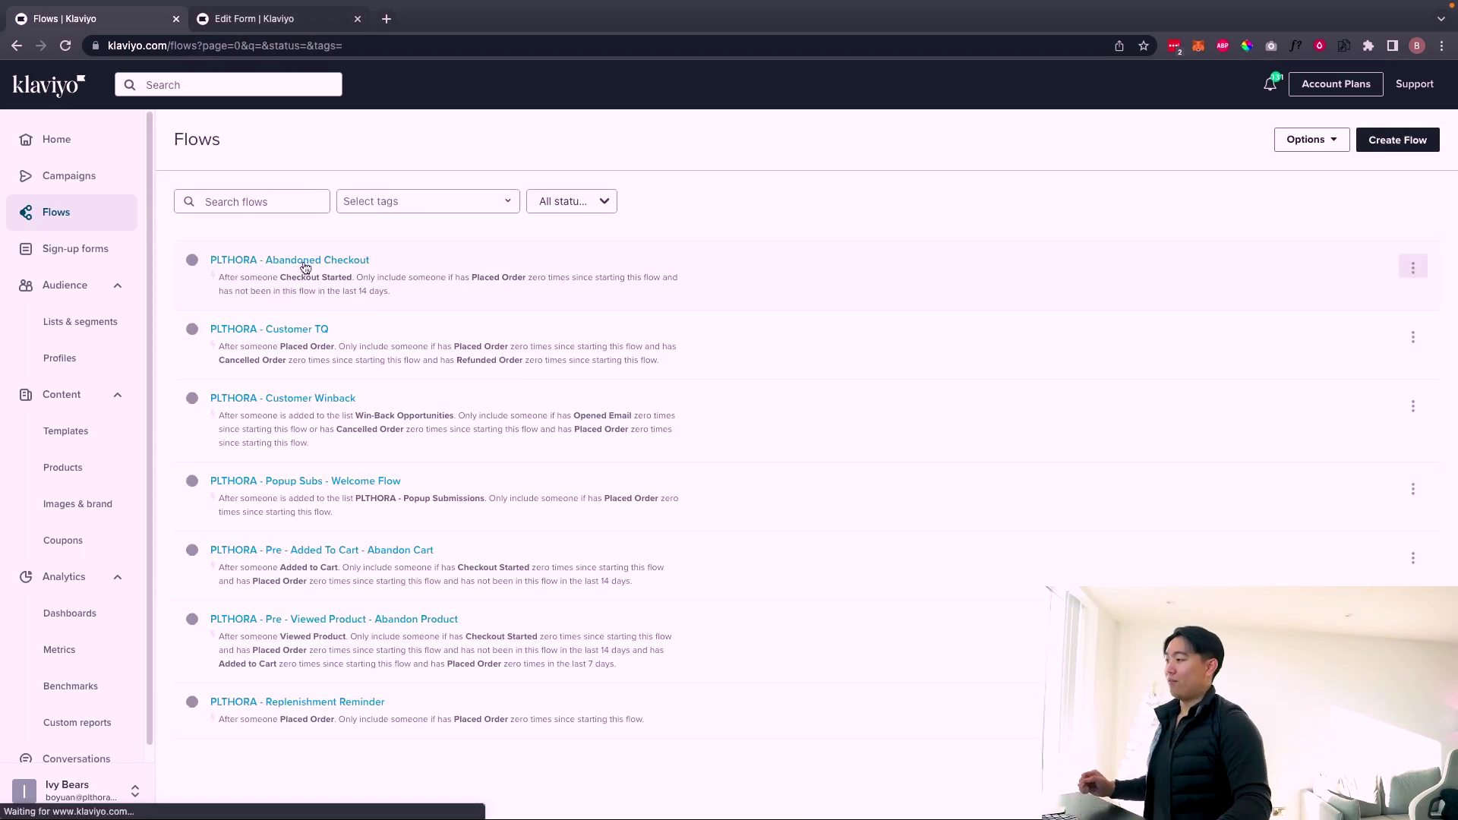
Step: Open Popup Subs - Welcome Flow and delete its trailing Wait 3 days step
left_click(328, 482)
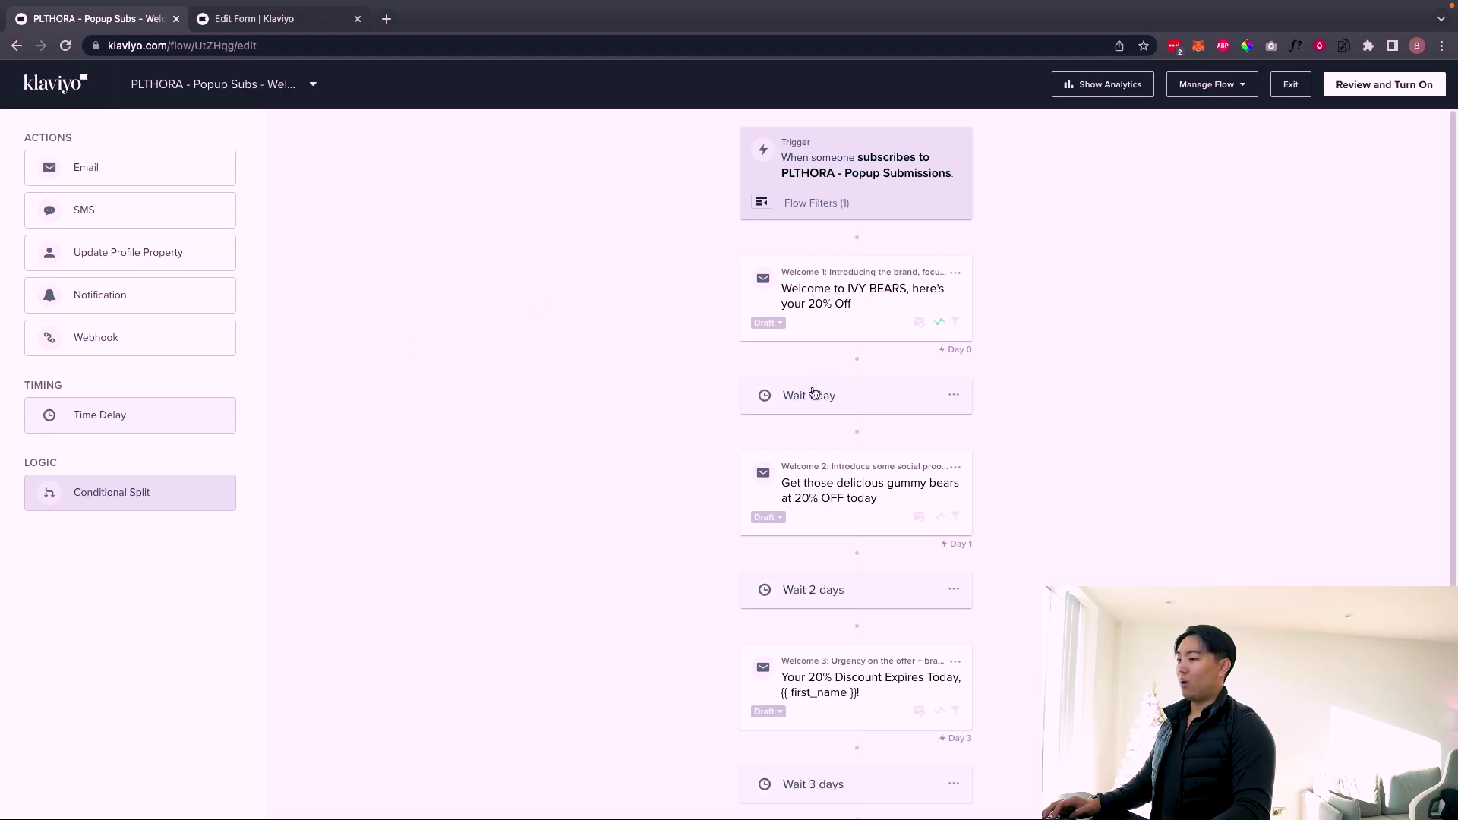
scroll(703, 188, "down", 1)
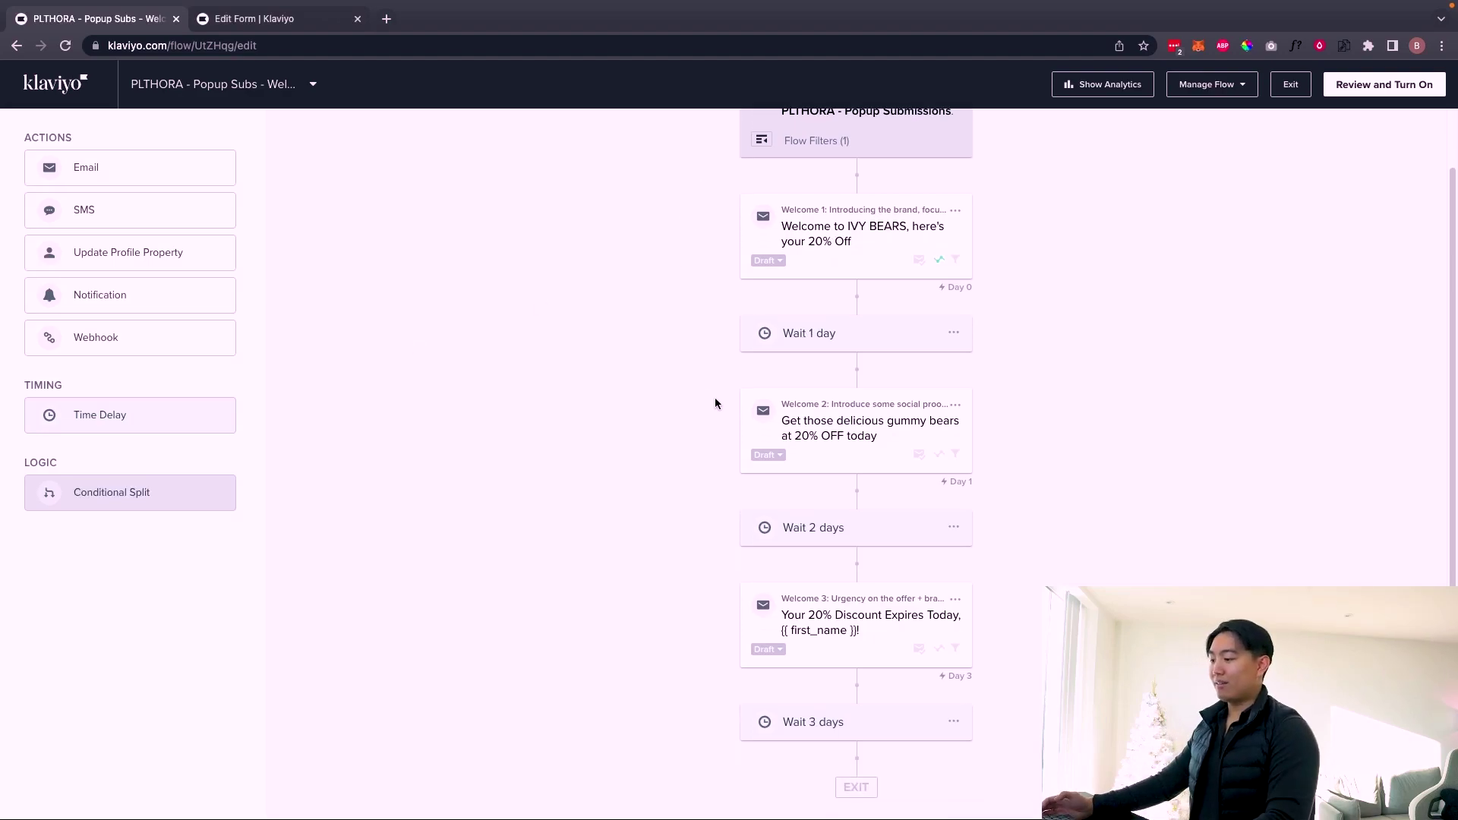
scroll(718, 425, "up", 1)
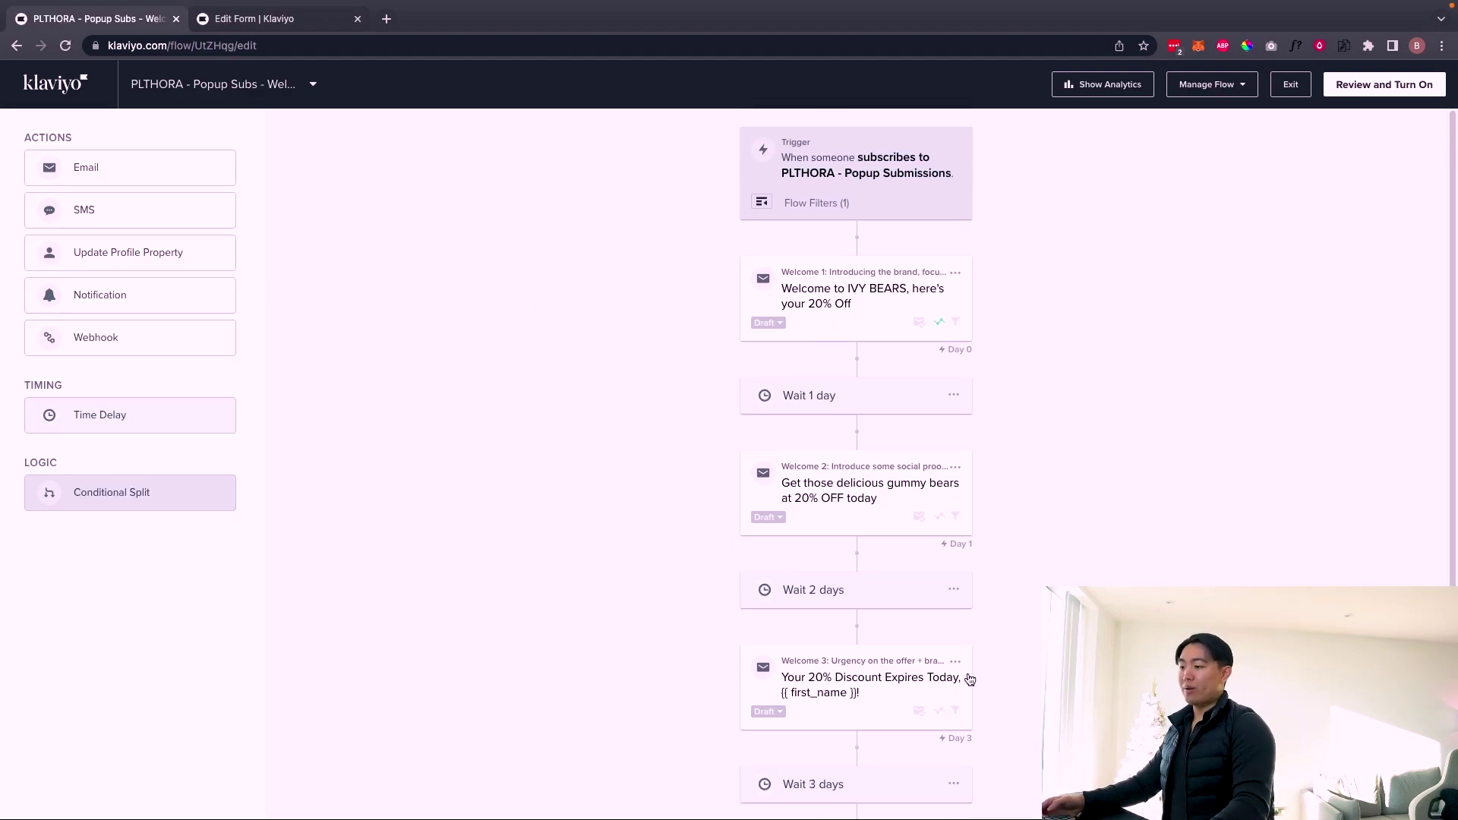
left_click(954, 786)
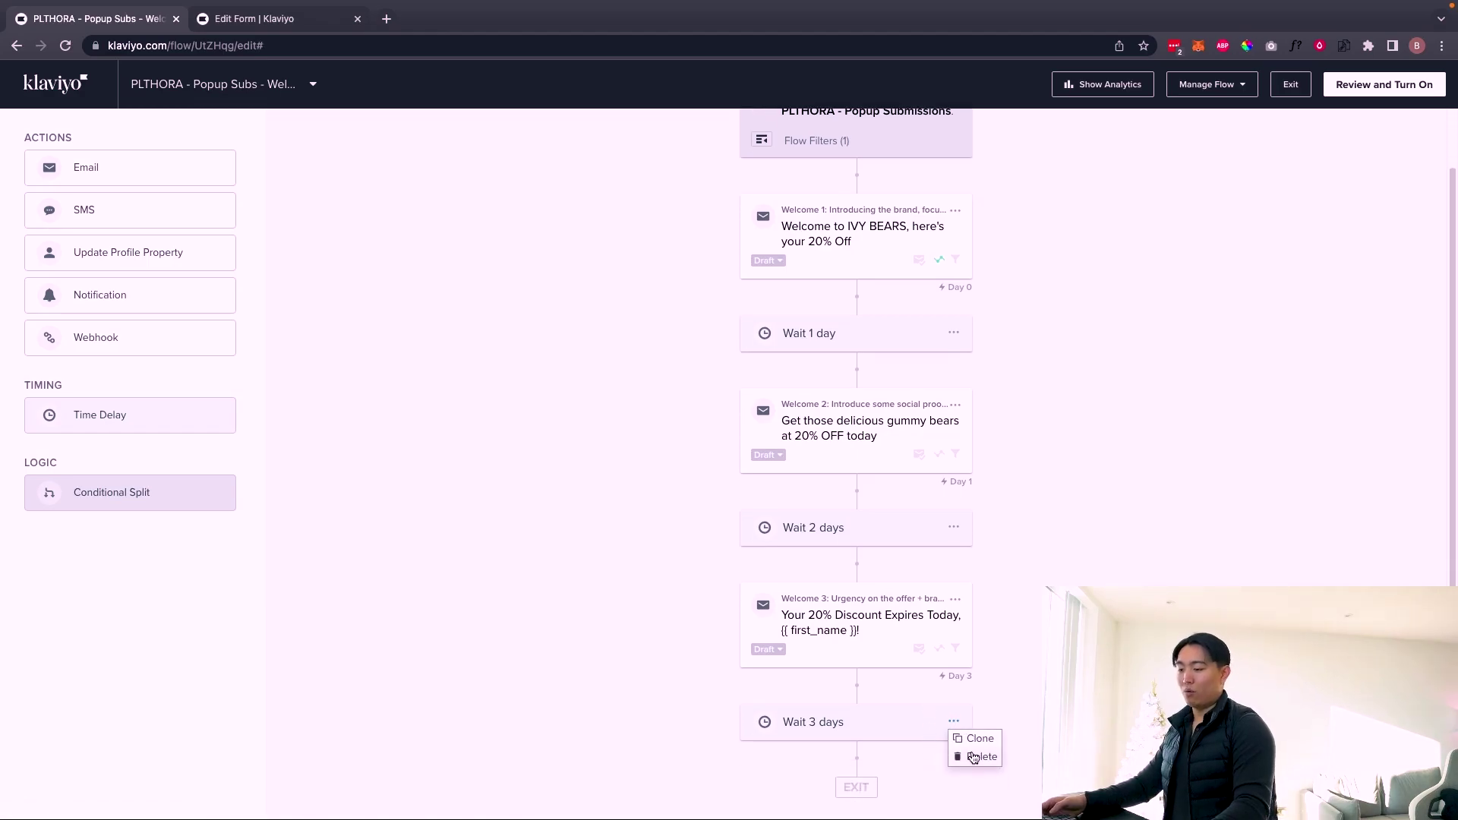
left_click(979, 755)
left_click(872, 335)
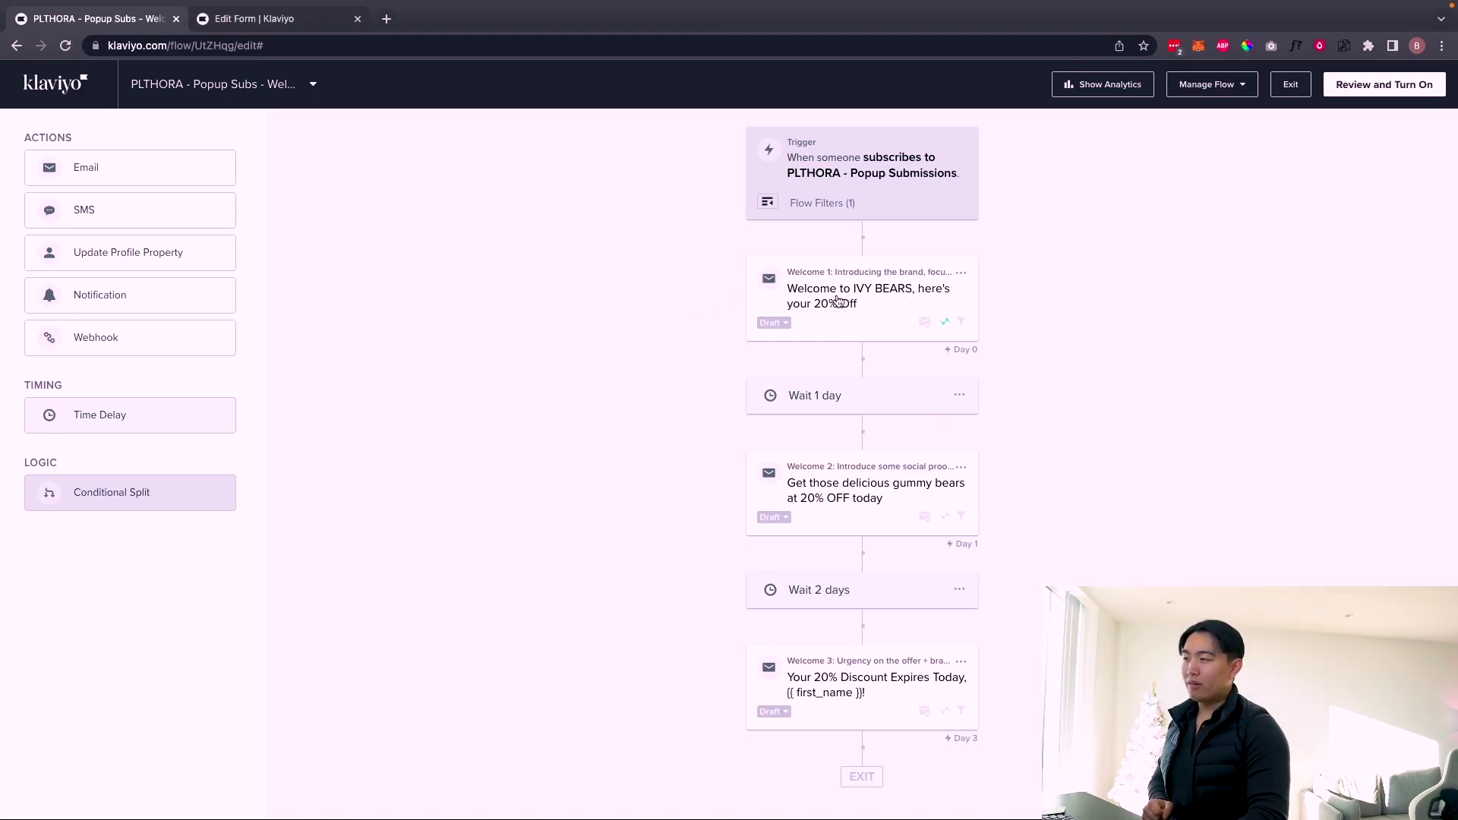
Step: Review the Welcome 1 email's details and the flow trigger's flow filter
left_click(901, 320)
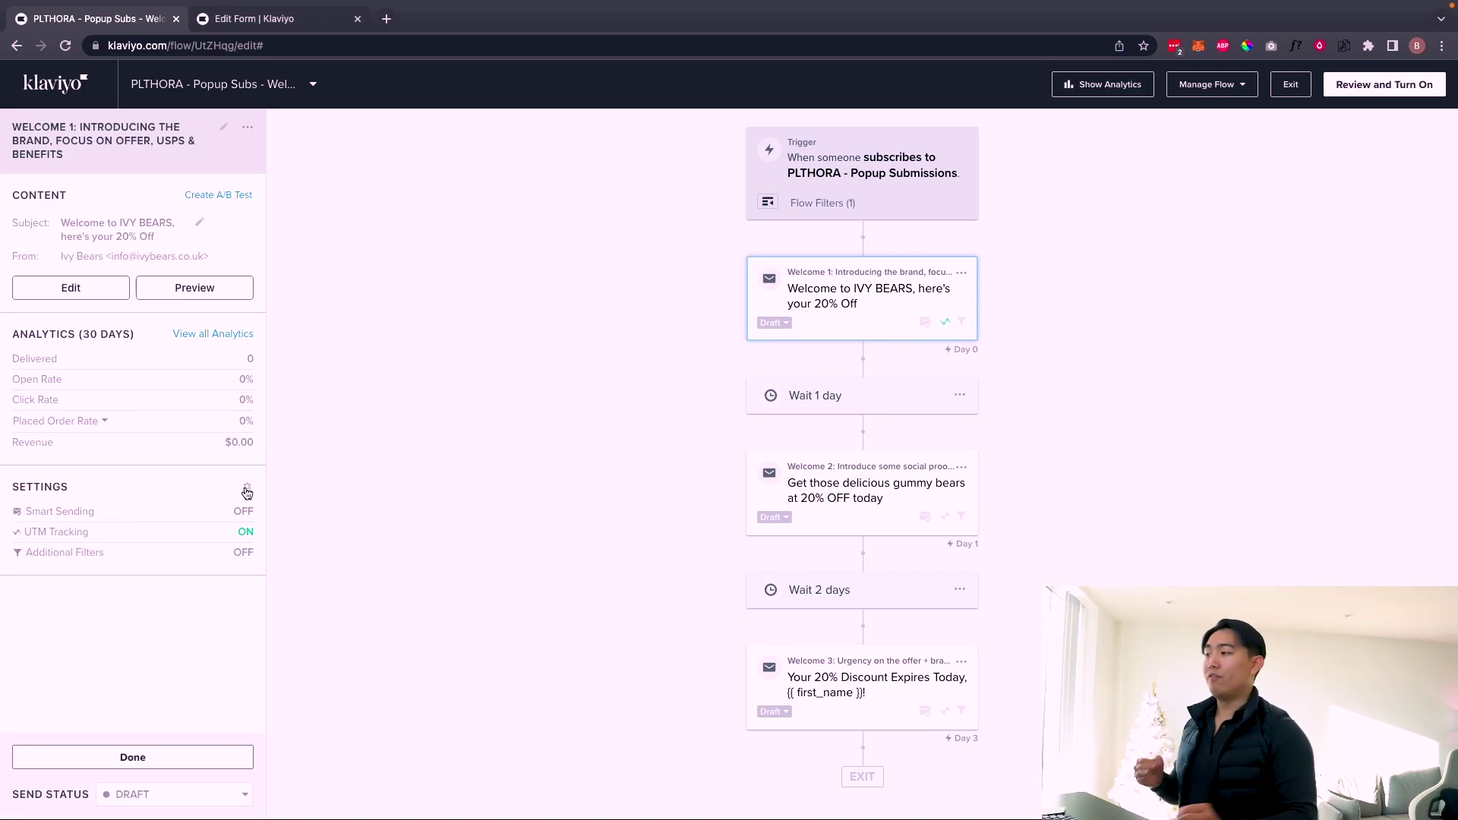
mouse_move(300, 22)
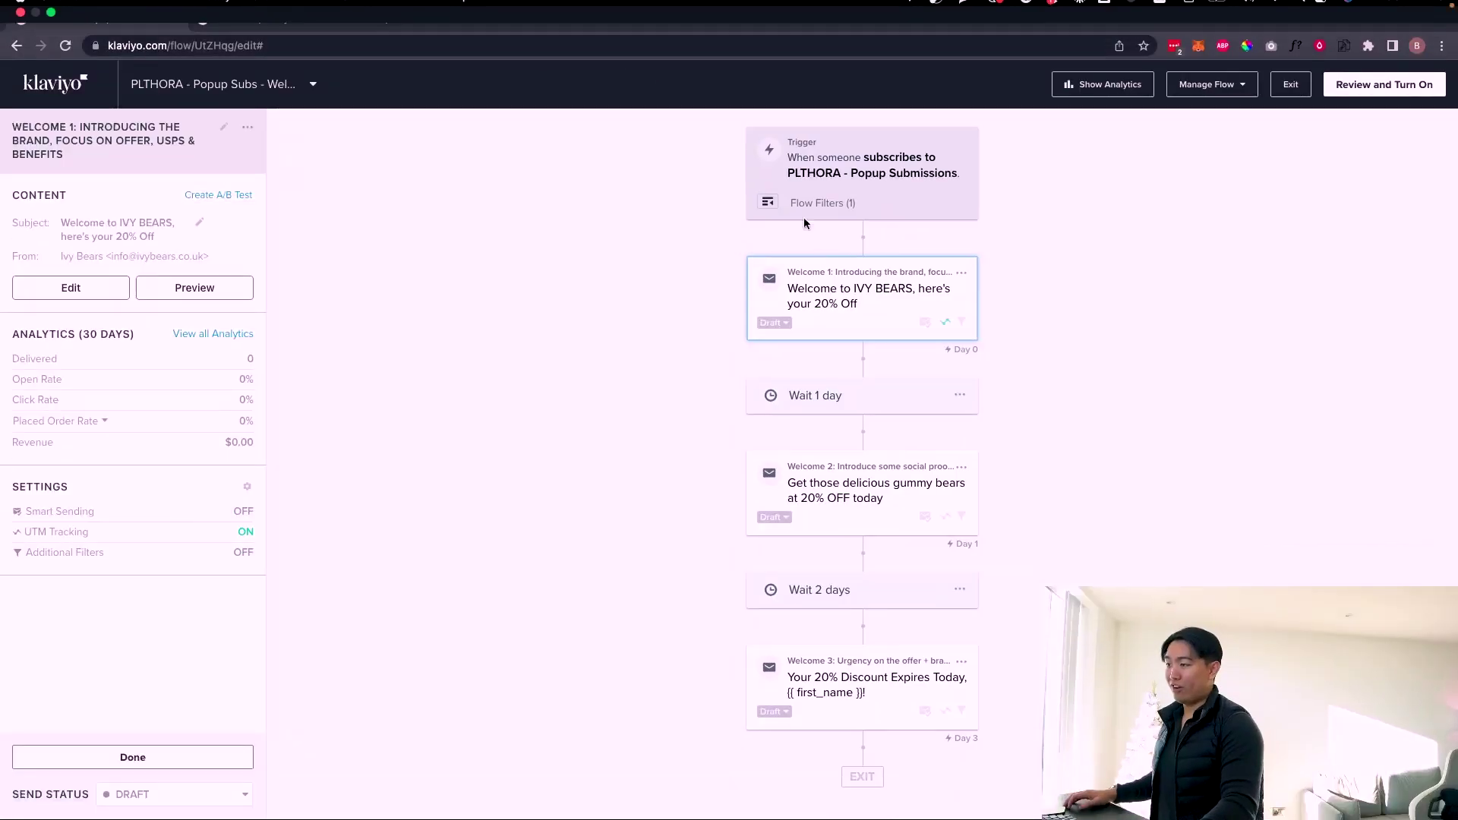
left_click(917, 204)
left_click(89, 290)
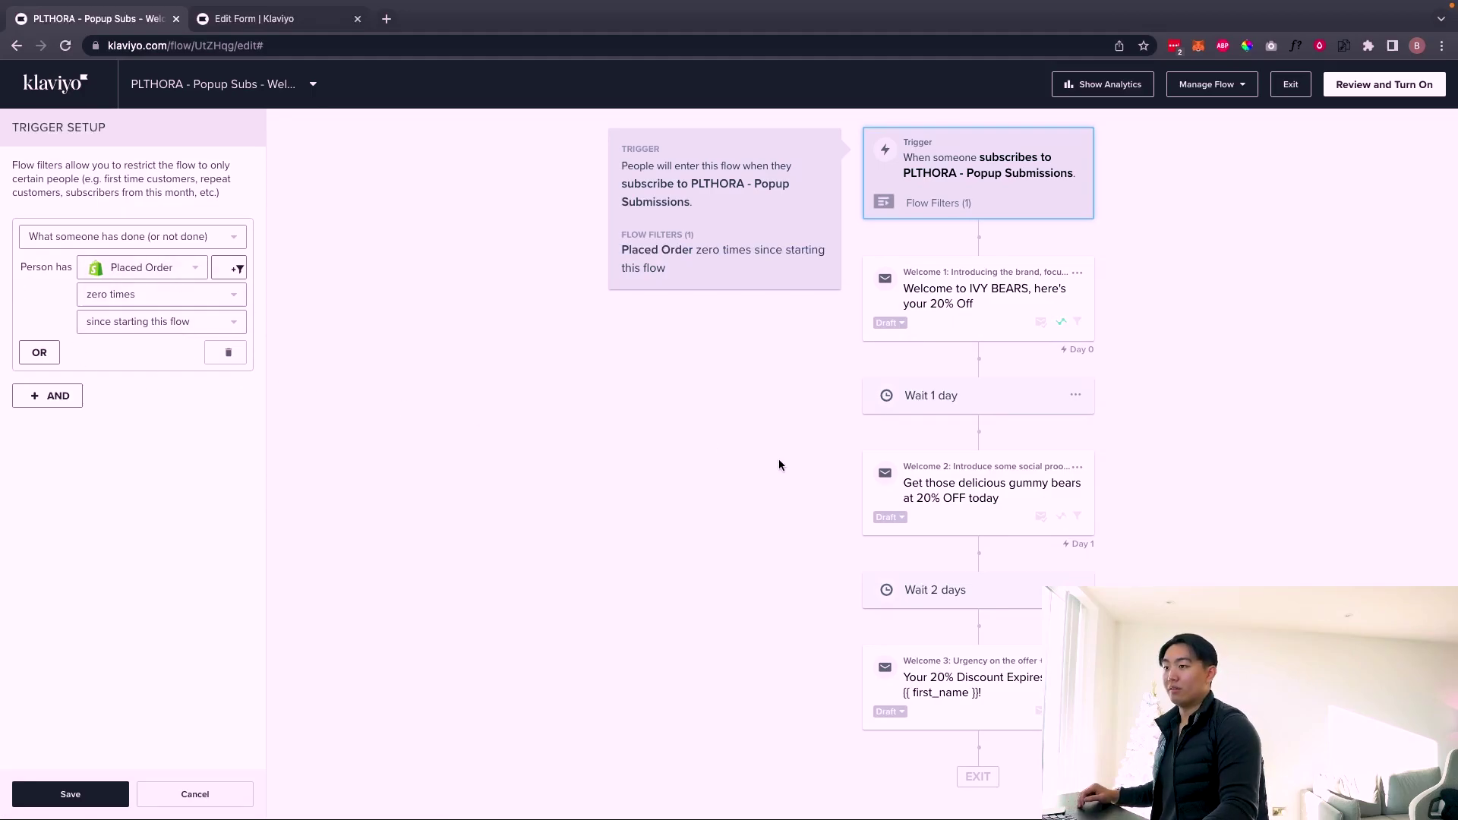
left_click(141, 803)
left_click(114, 806)
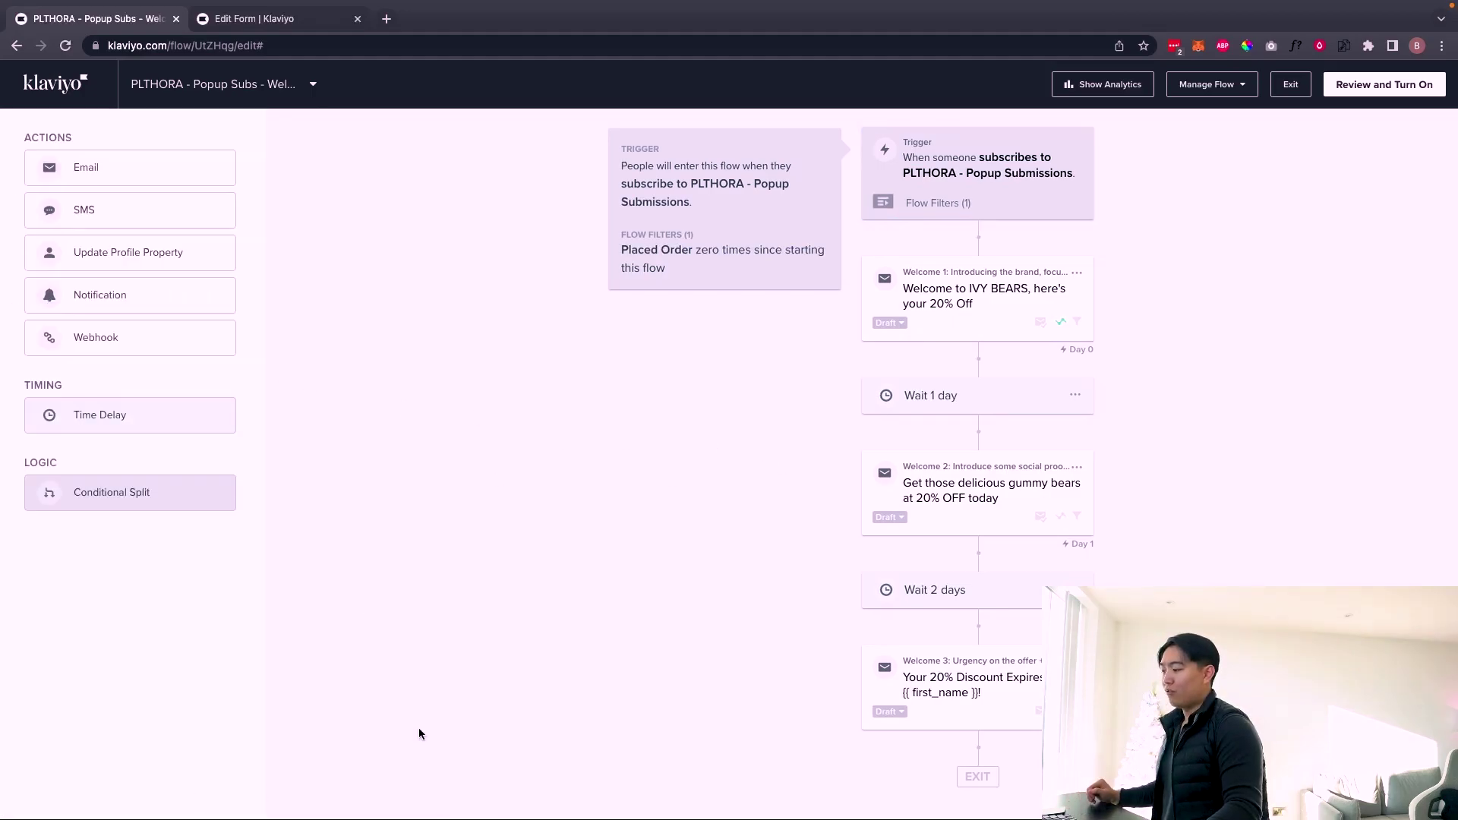
Step: Check the Wait 1 day delay, then open Welcome 1's content page for editing
left_click(992, 402)
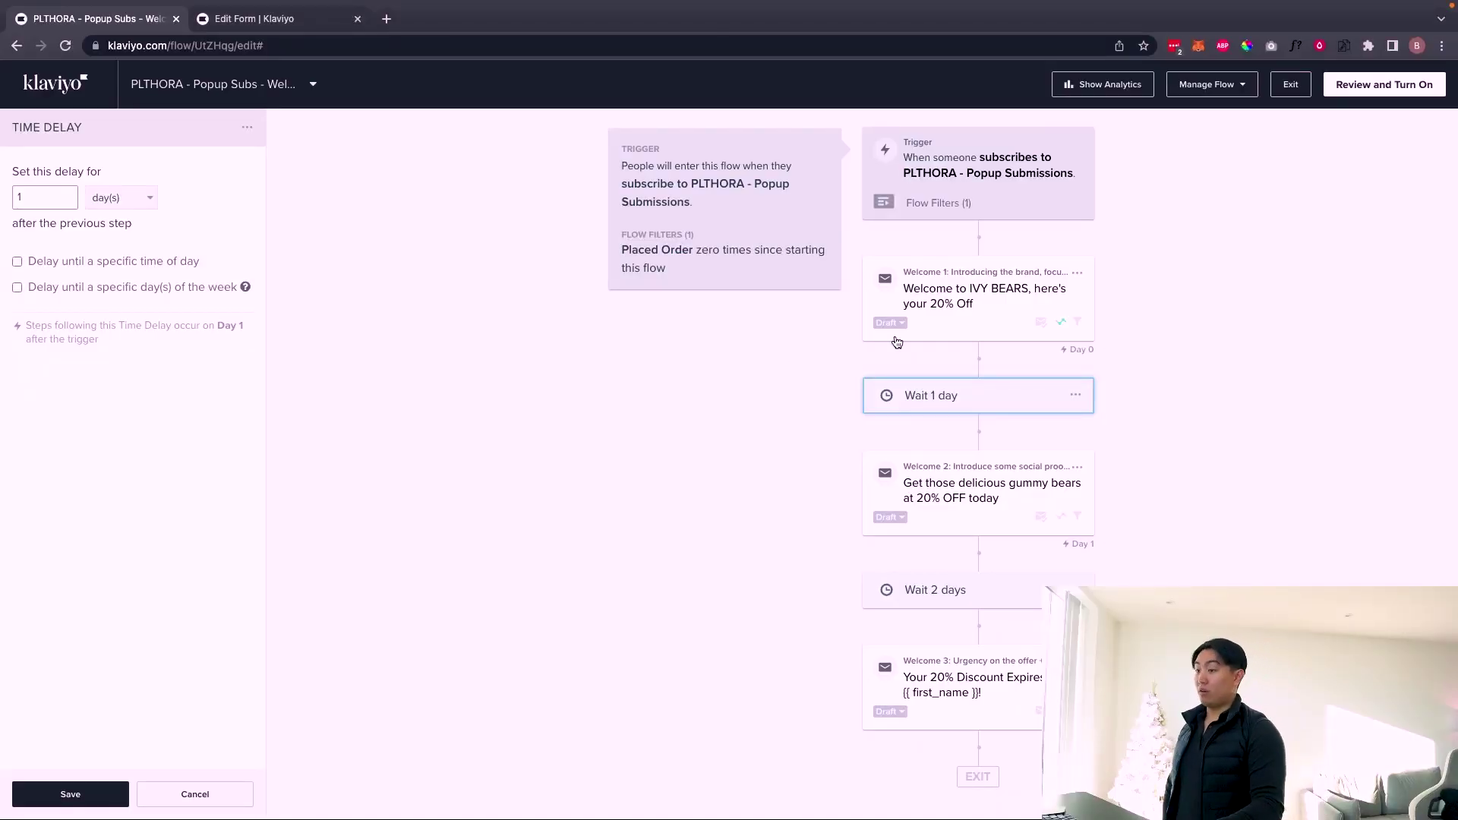
left_click(933, 316)
left_click(54, 284)
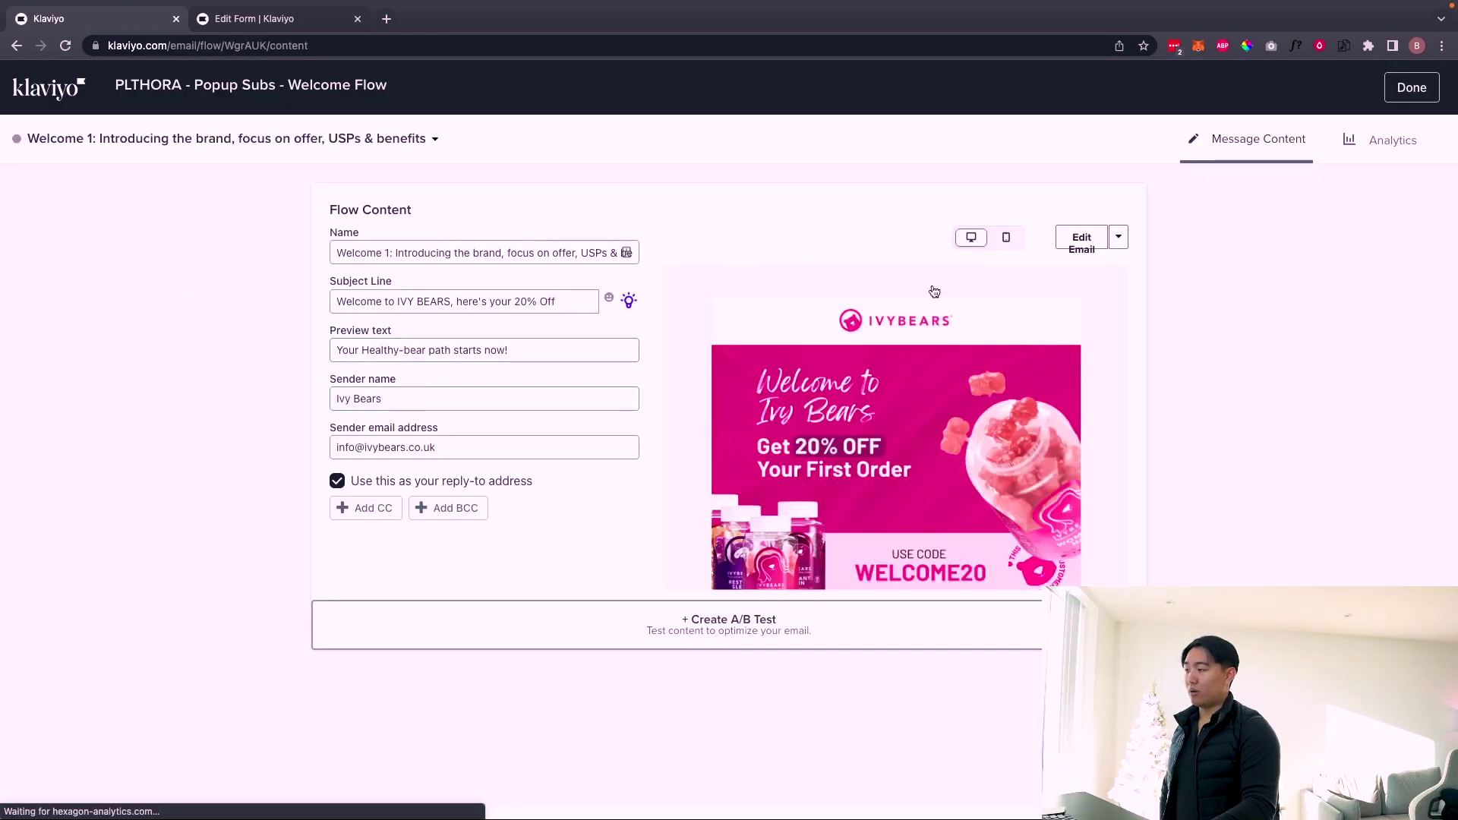
Step: Open Welcome 1 in the template editor and review its WELCOME20 banner and Claim Your Offer button
left_click(1079, 240)
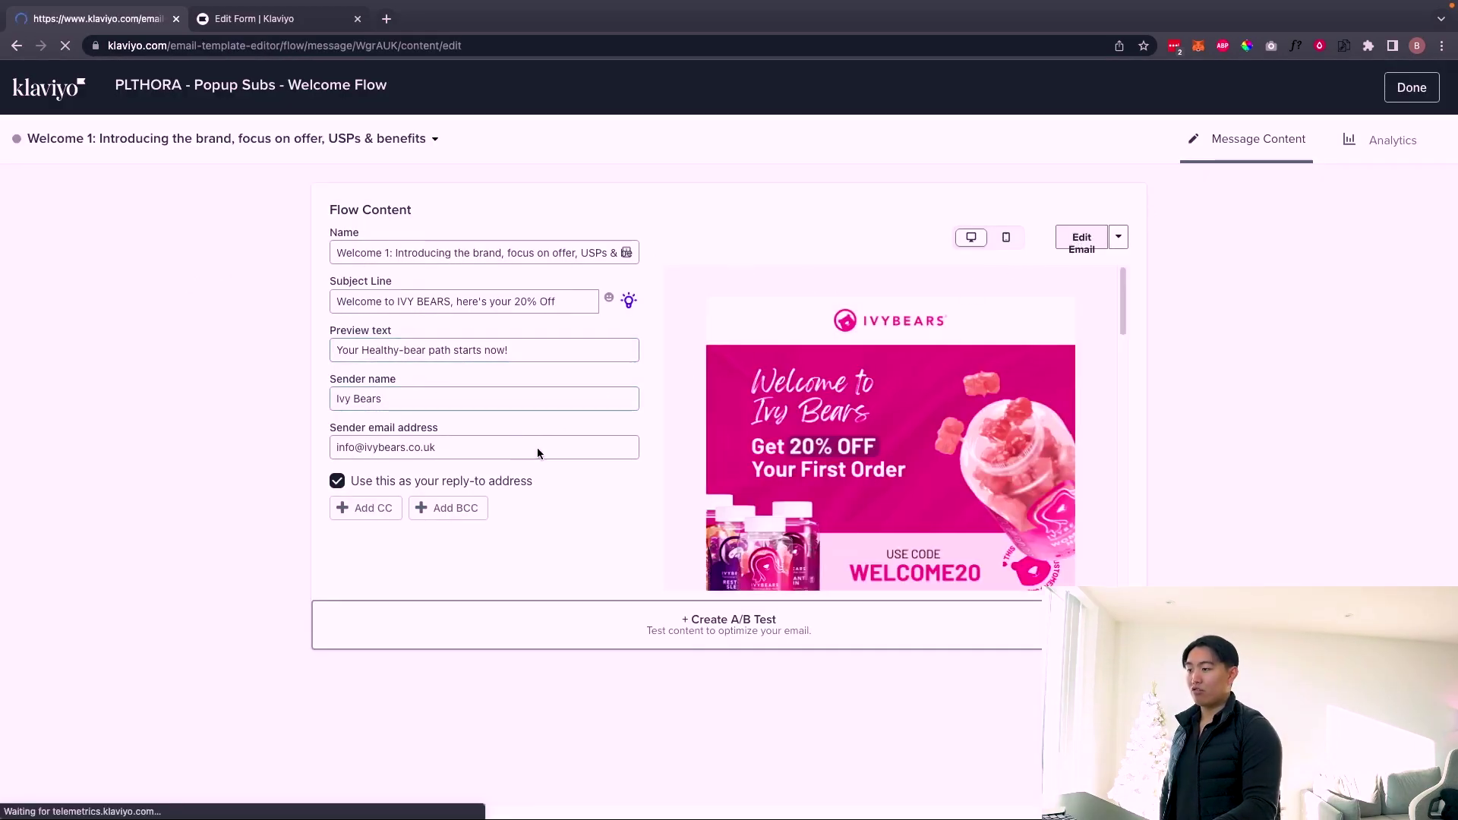
left_click(365, 537)
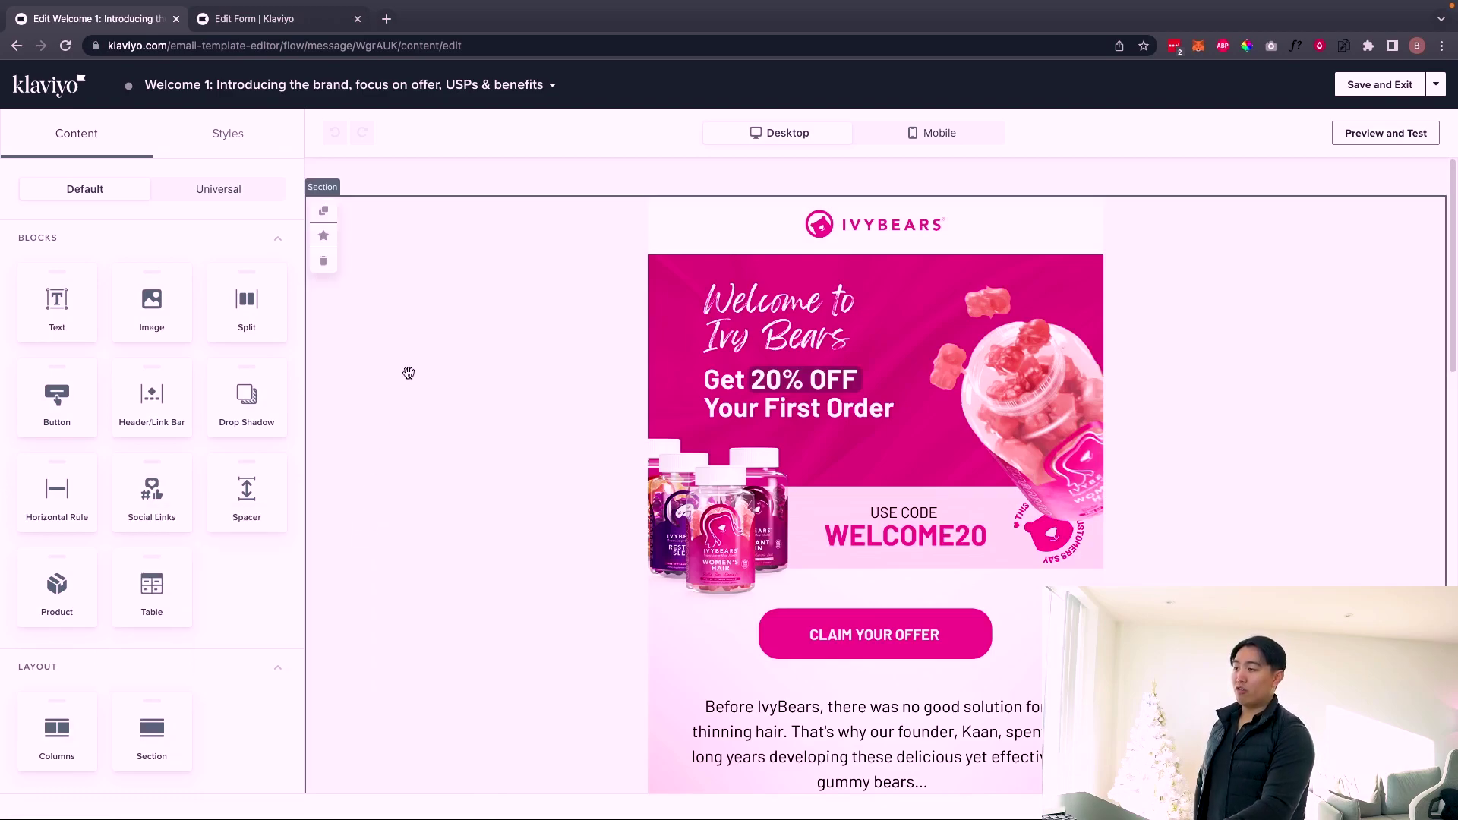
scroll(896, 471, "down", 2)
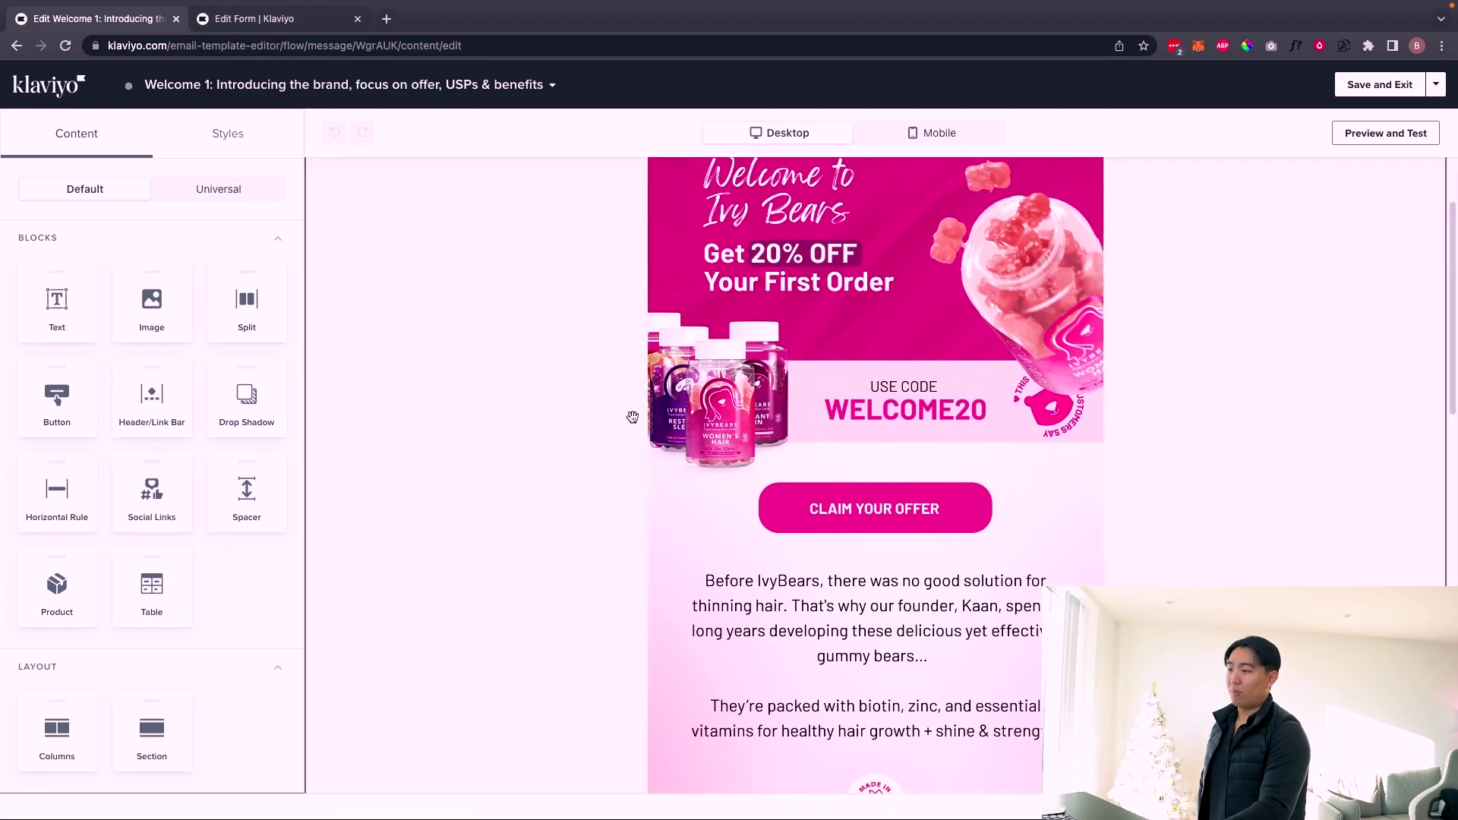
scroll(623, 406, "up", 2)
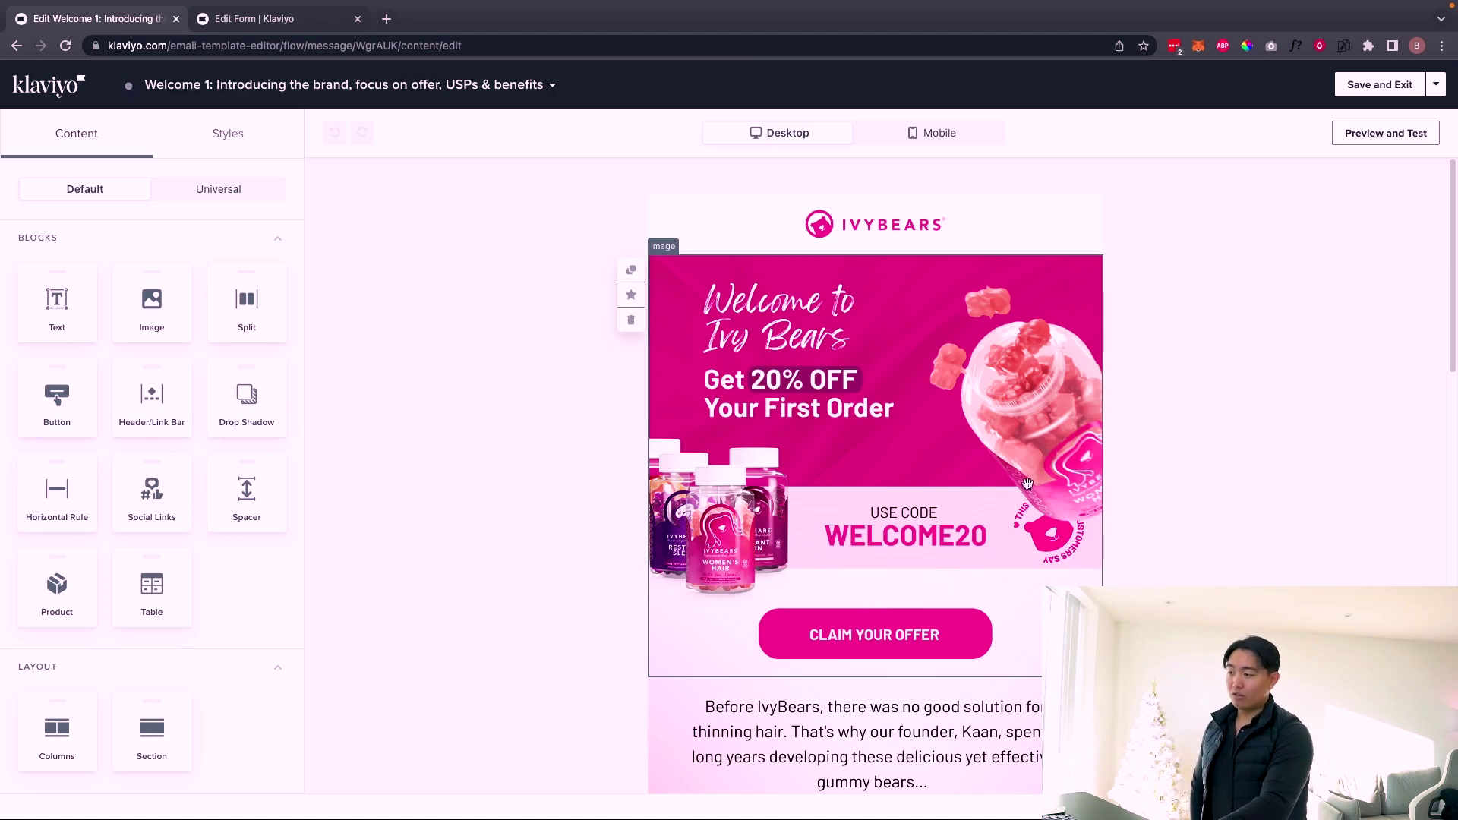
scroll(566, 589, "down", 1)
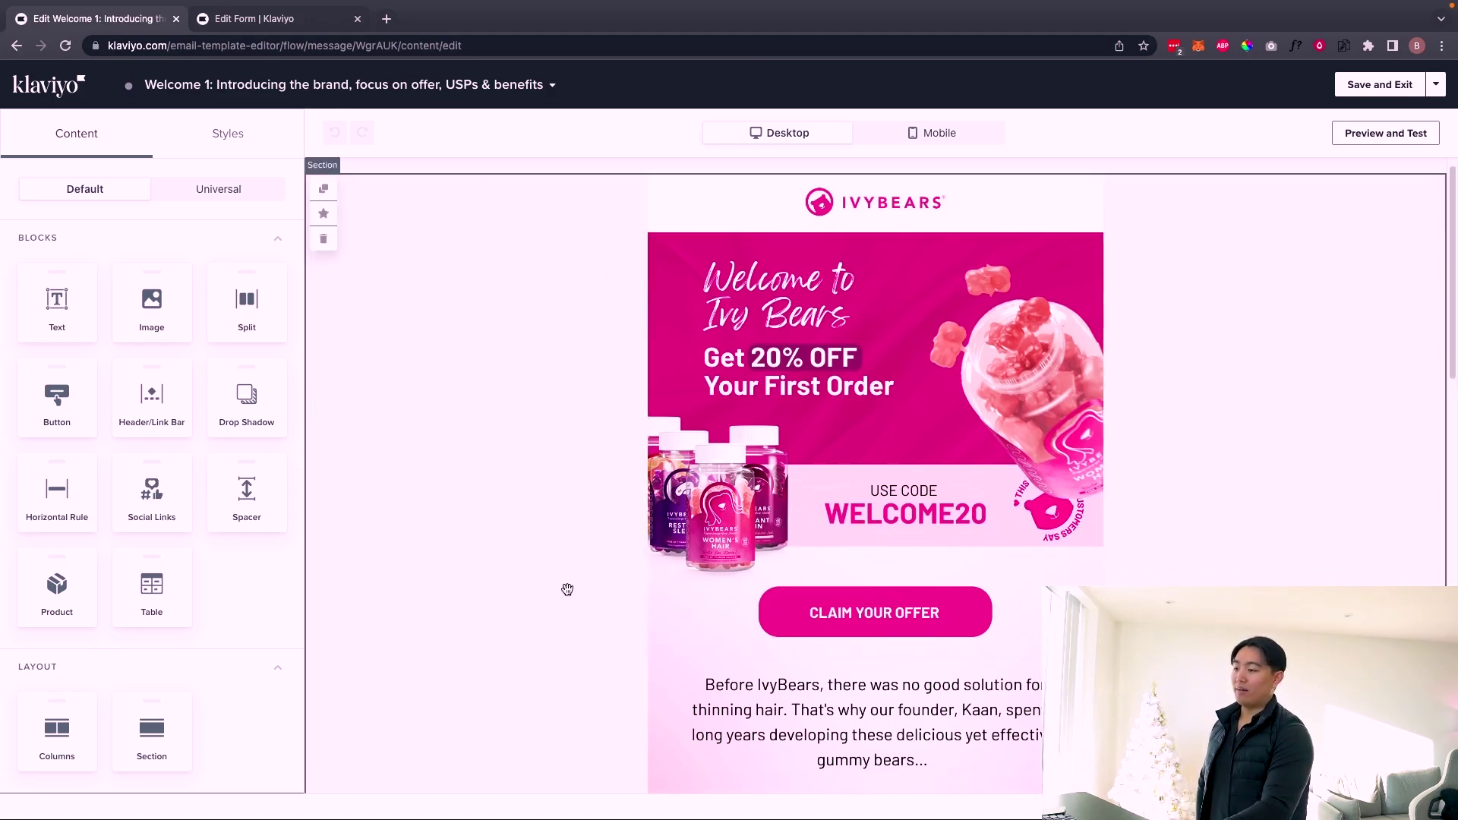
scroll(835, 596, "down", 7)
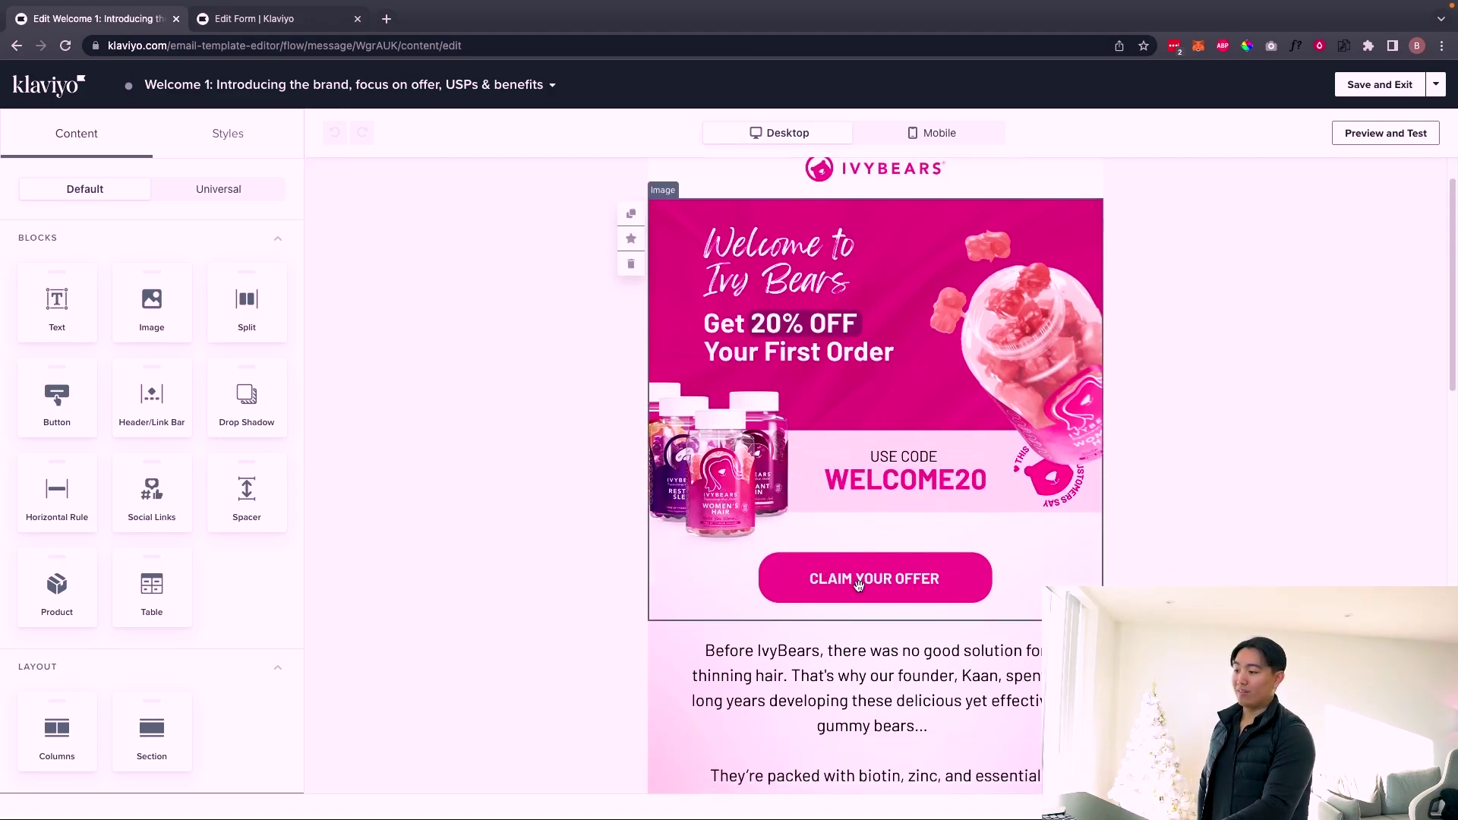
scroll(638, 592, "up", 5)
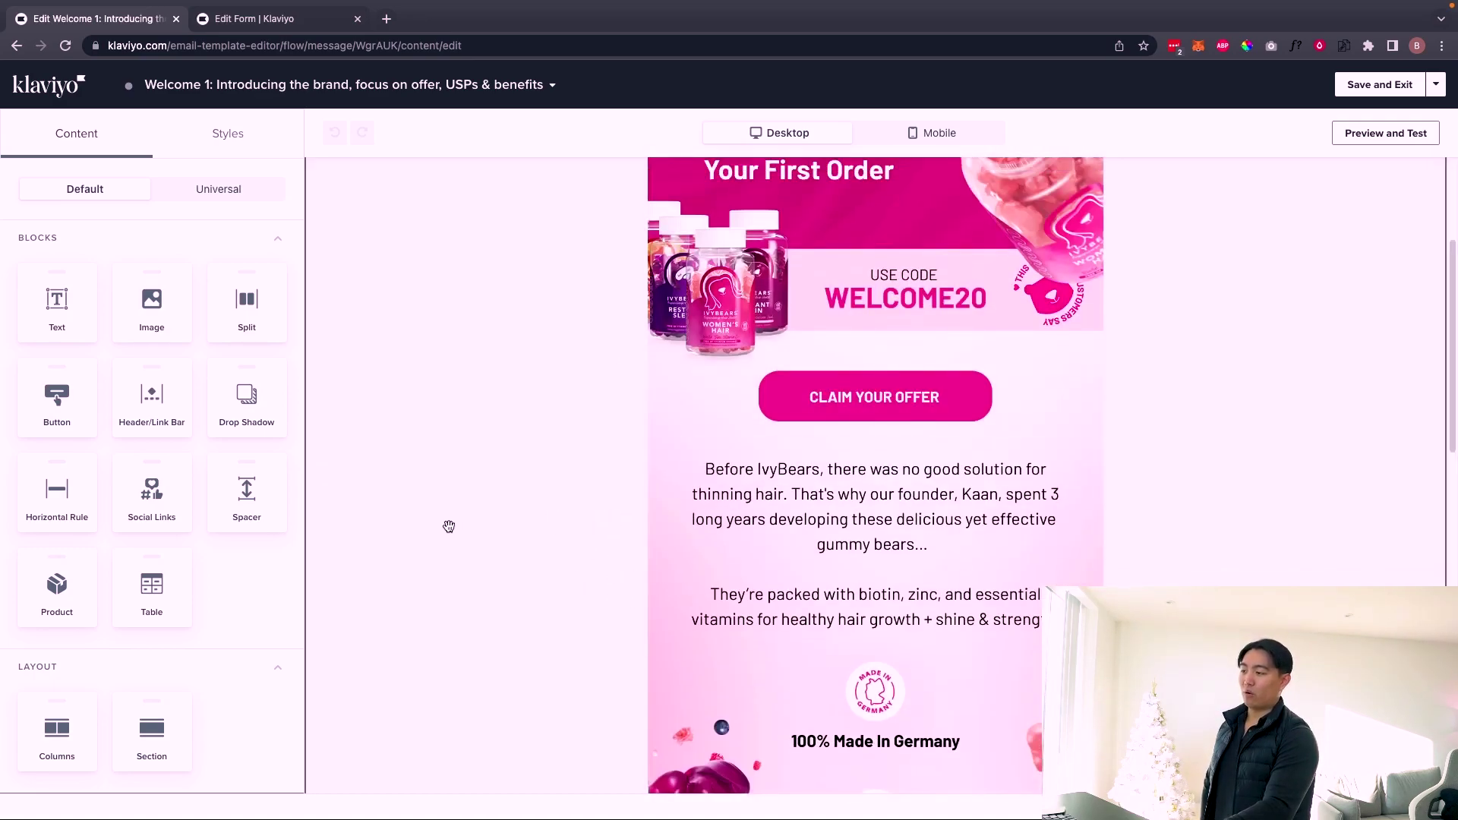
Step: Scroll through Welcome 1's email sections, then exit the editor back to the welcome flow
scroll(460, 536, "down", 2)
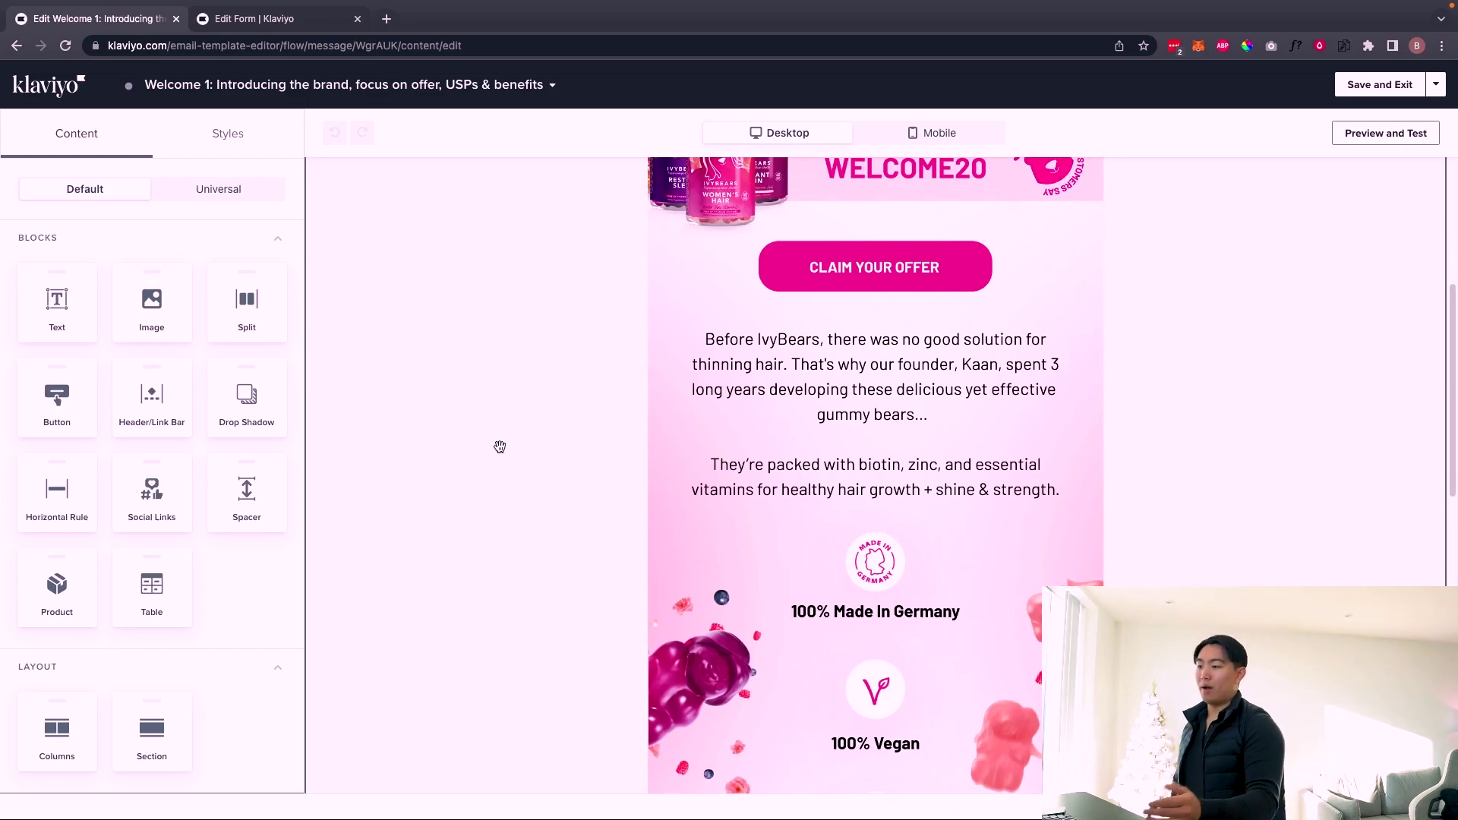
scroll(562, 459, "down", 2)
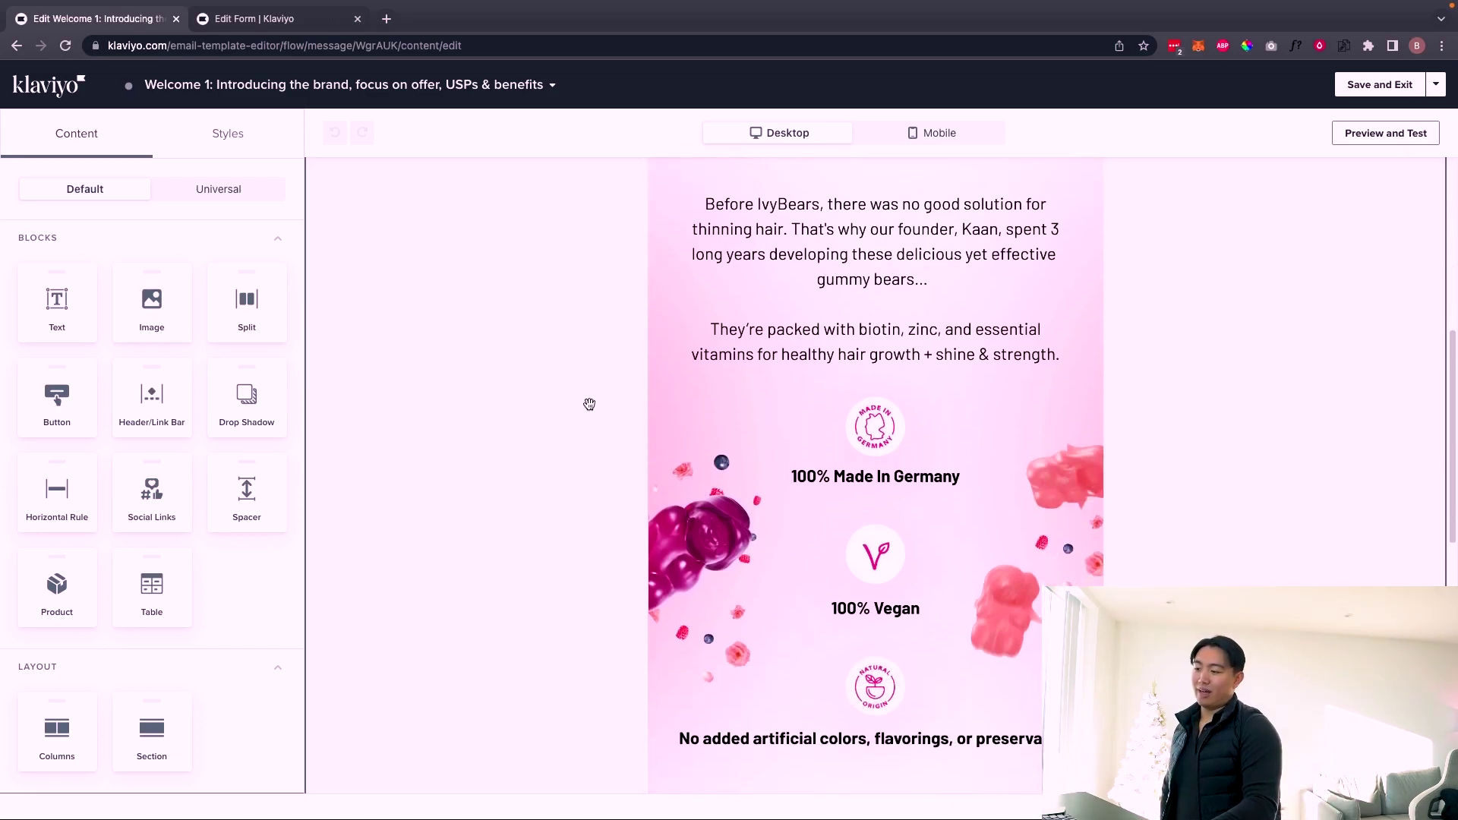
scroll(583, 414, "down", 2)
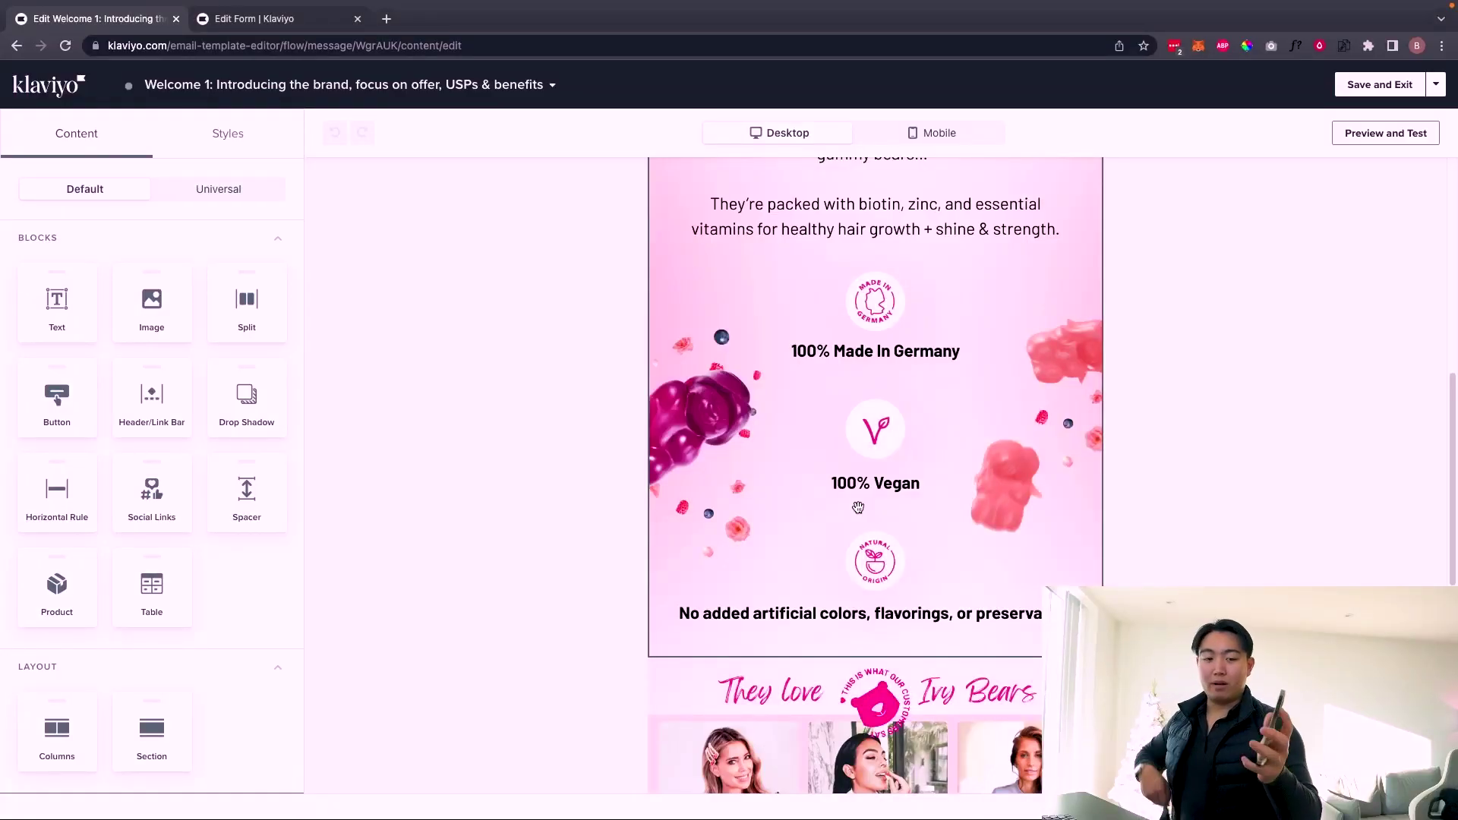
scroll(858, 507, "up", 2)
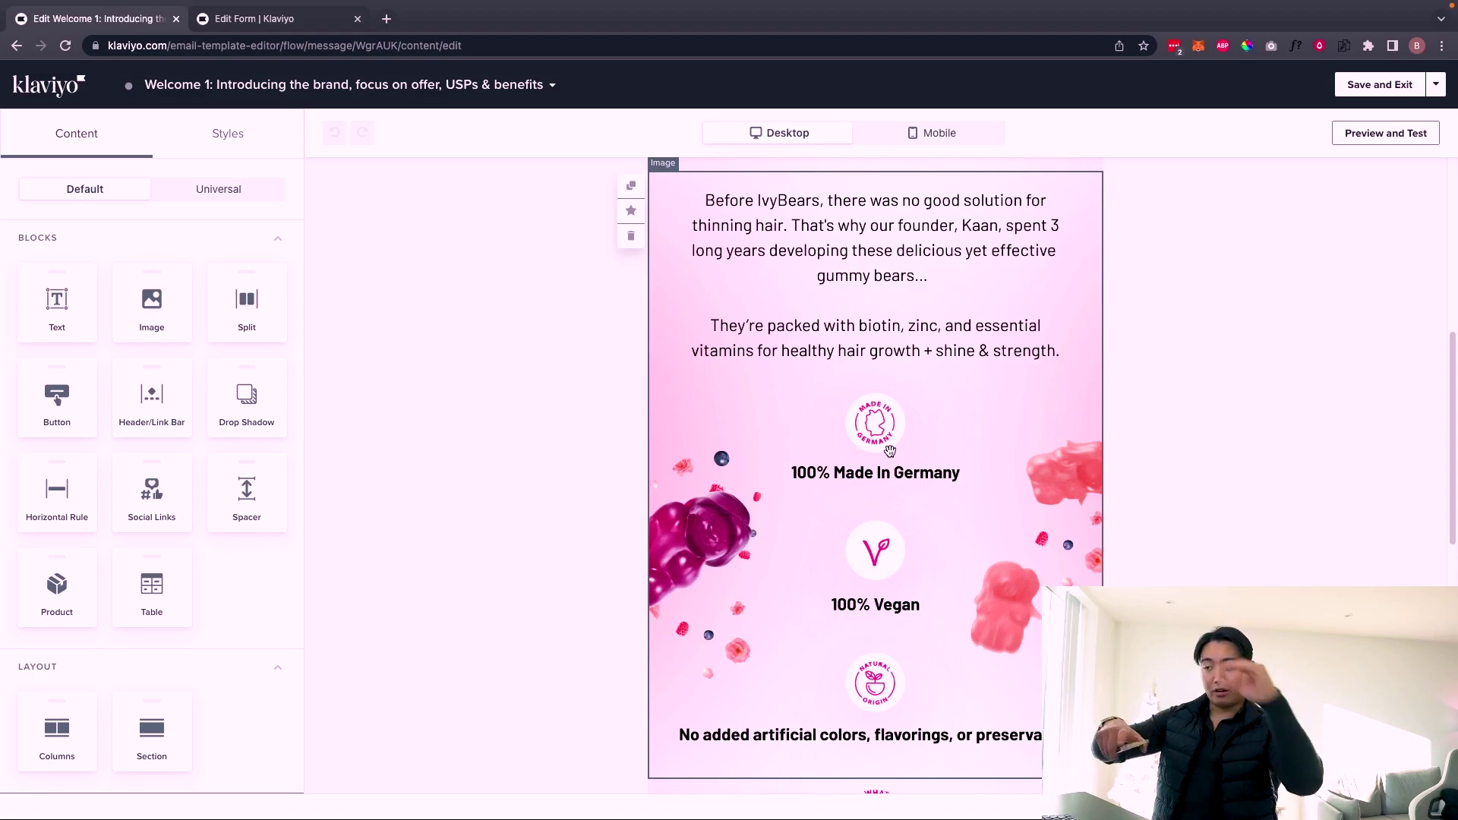
scroll(890, 451, "down", 1)
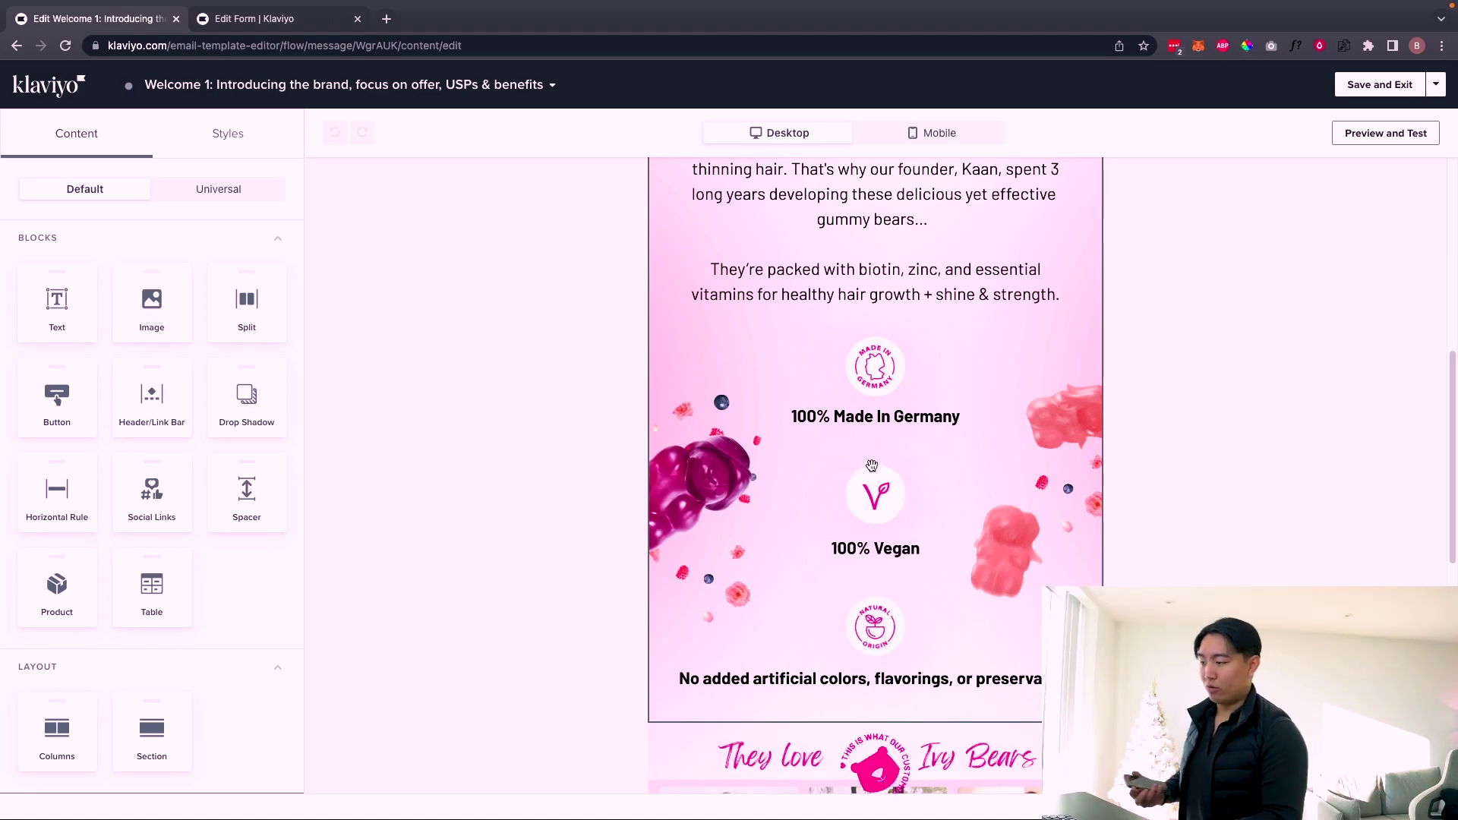
scroll(888, 452, "down", 9)
scroll(860, 473, "up", 4)
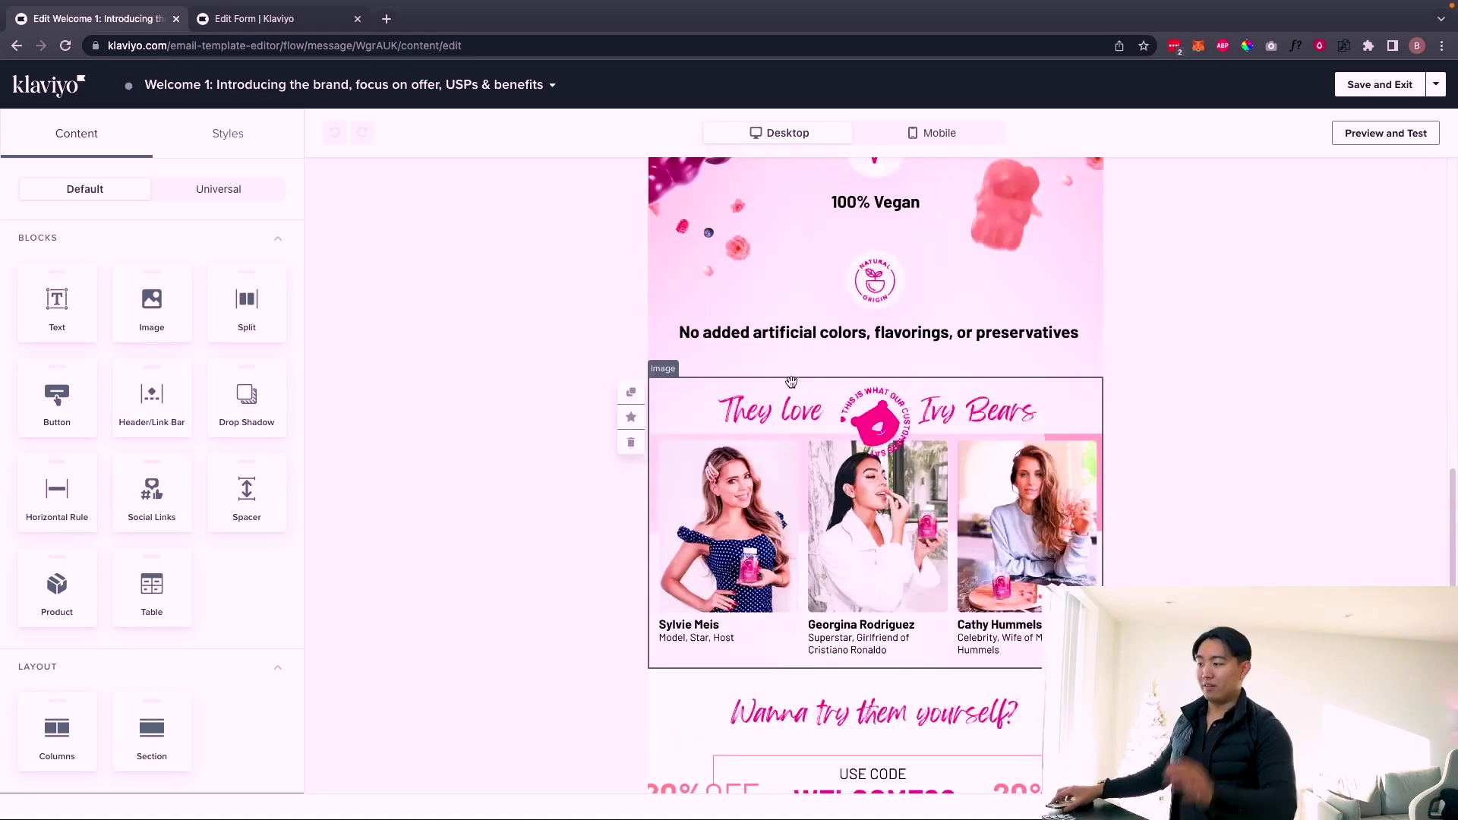
scroll(791, 382, "down", 4)
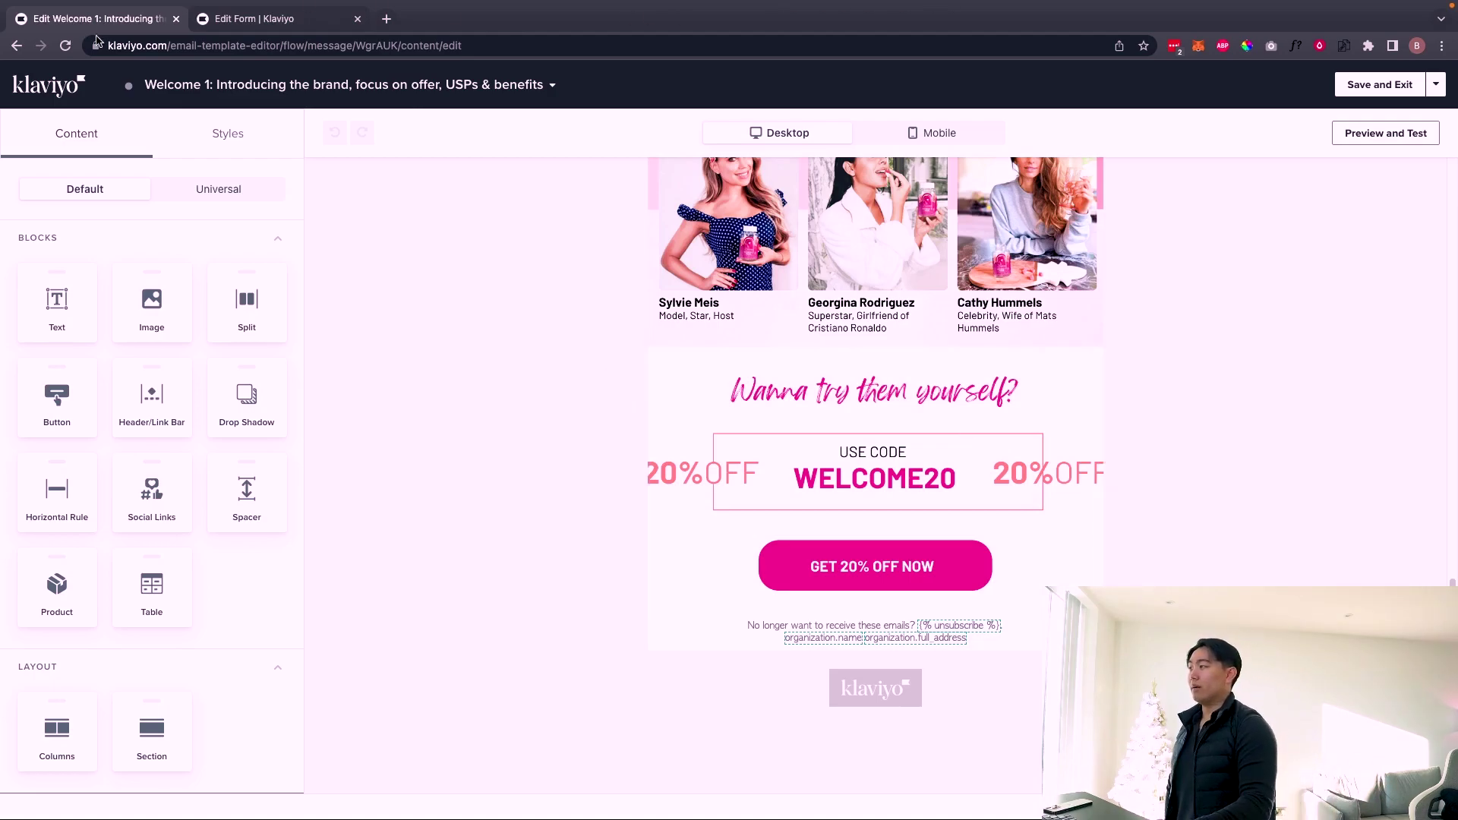
left_click(67, 97)
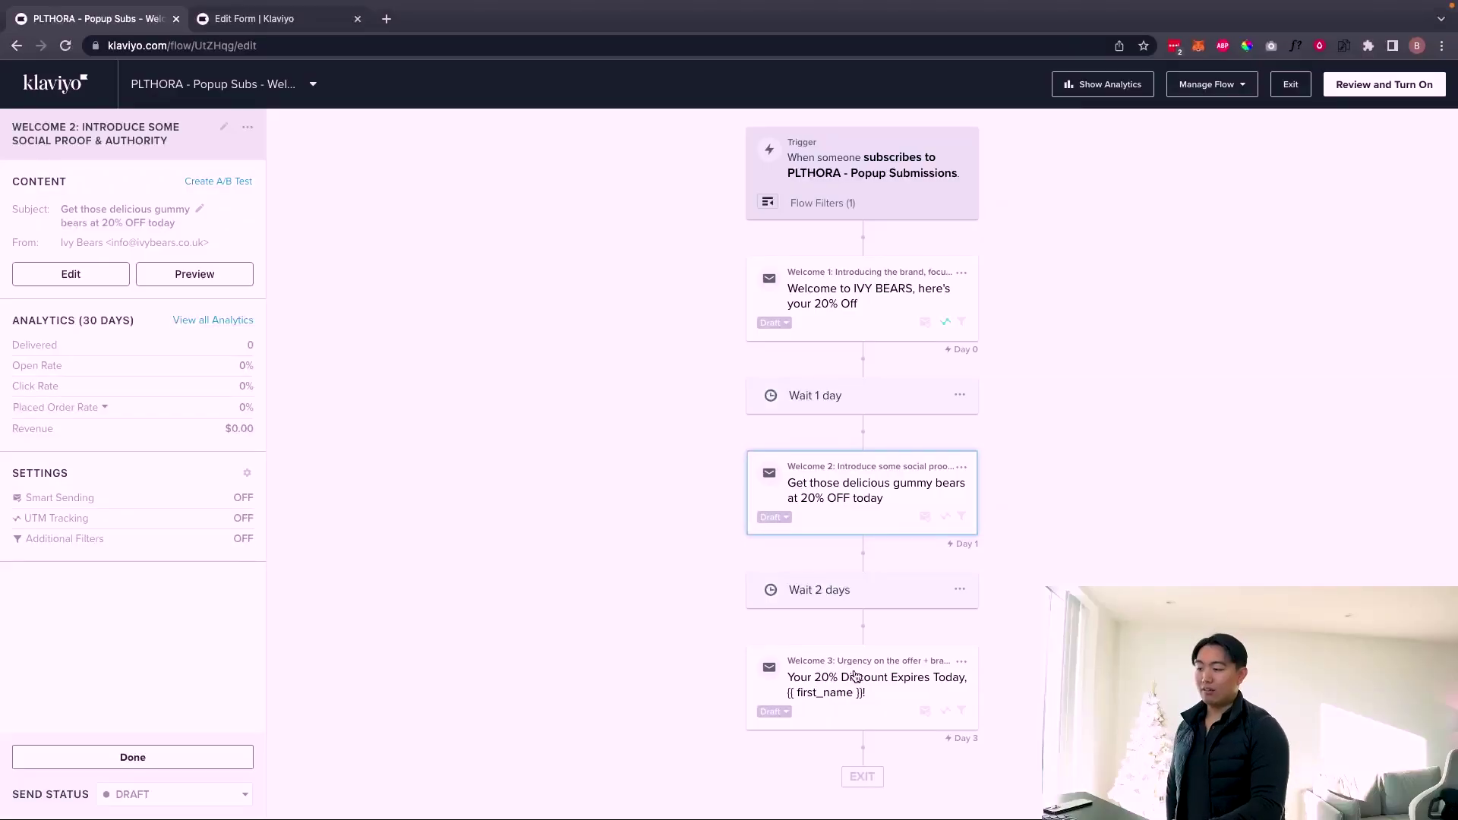
Step: Select the Welcome 3 card to see its 'Your 20% Discount Expires Today' draft details
left_click(835, 687)
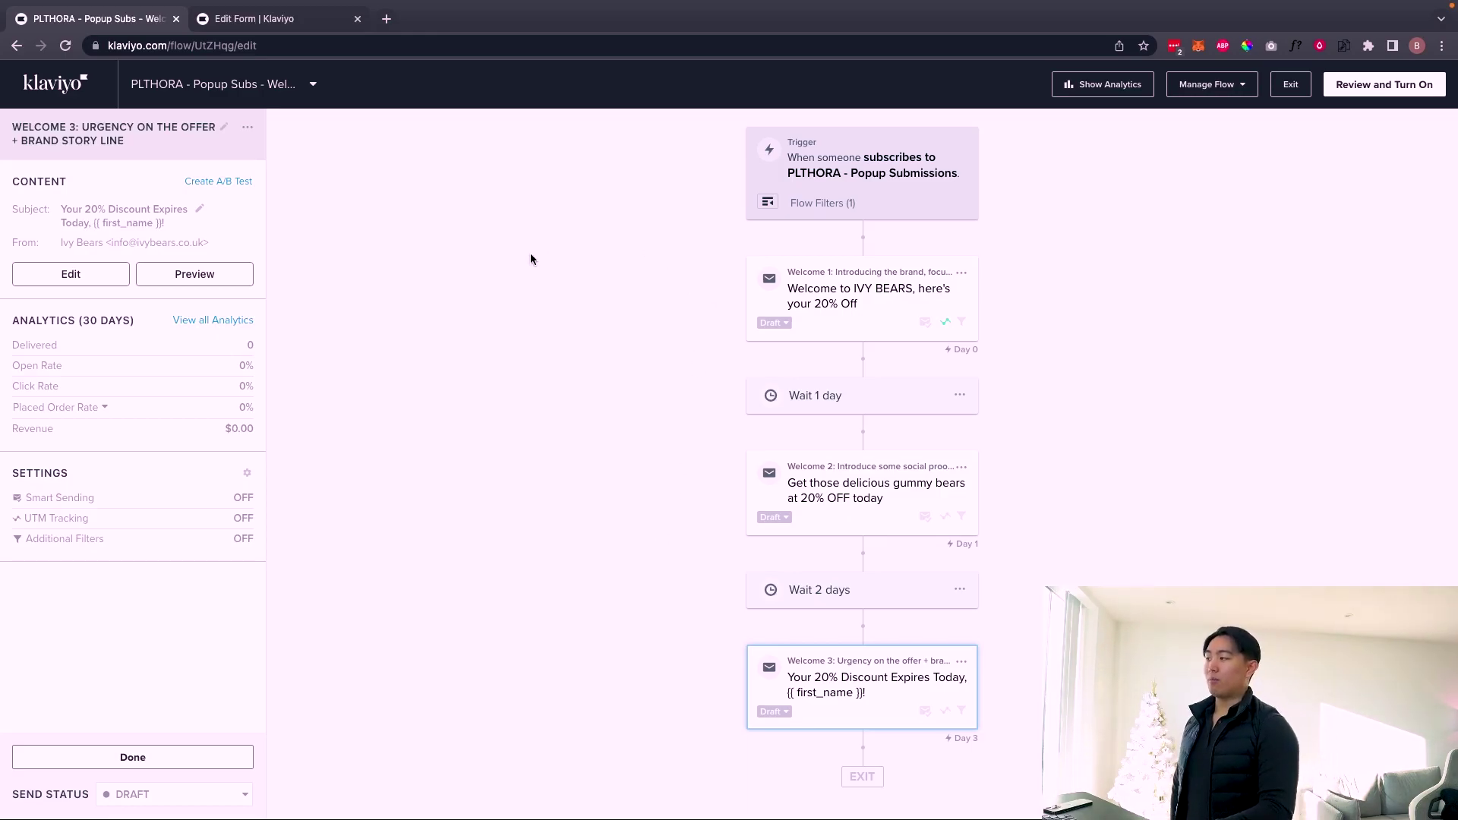
Step: Compare Welcome 1's details (20% Off subject, UTM Tracking on) with Welcome 3's
left_click(914, 306)
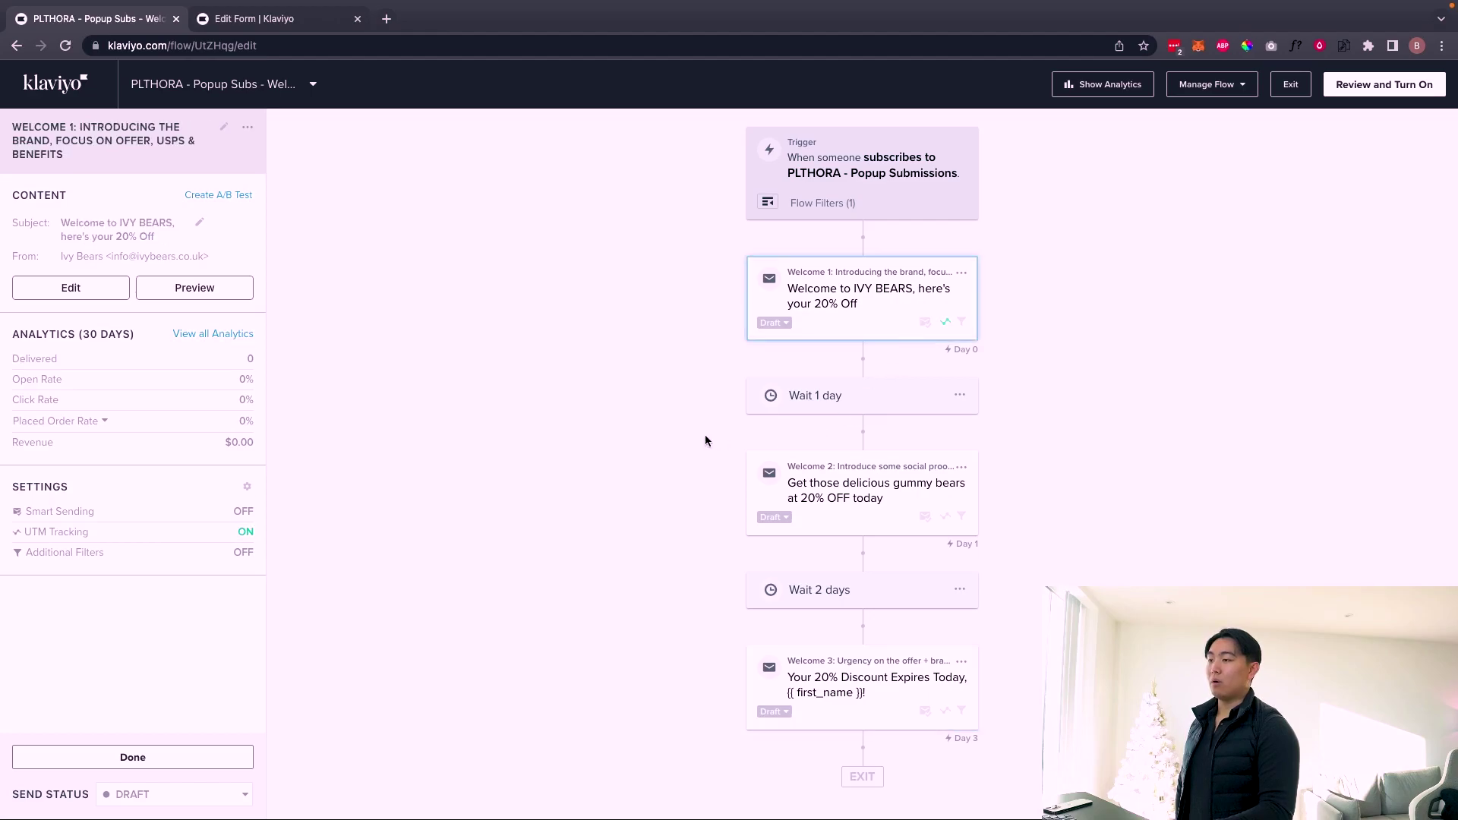
left_click(816, 694)
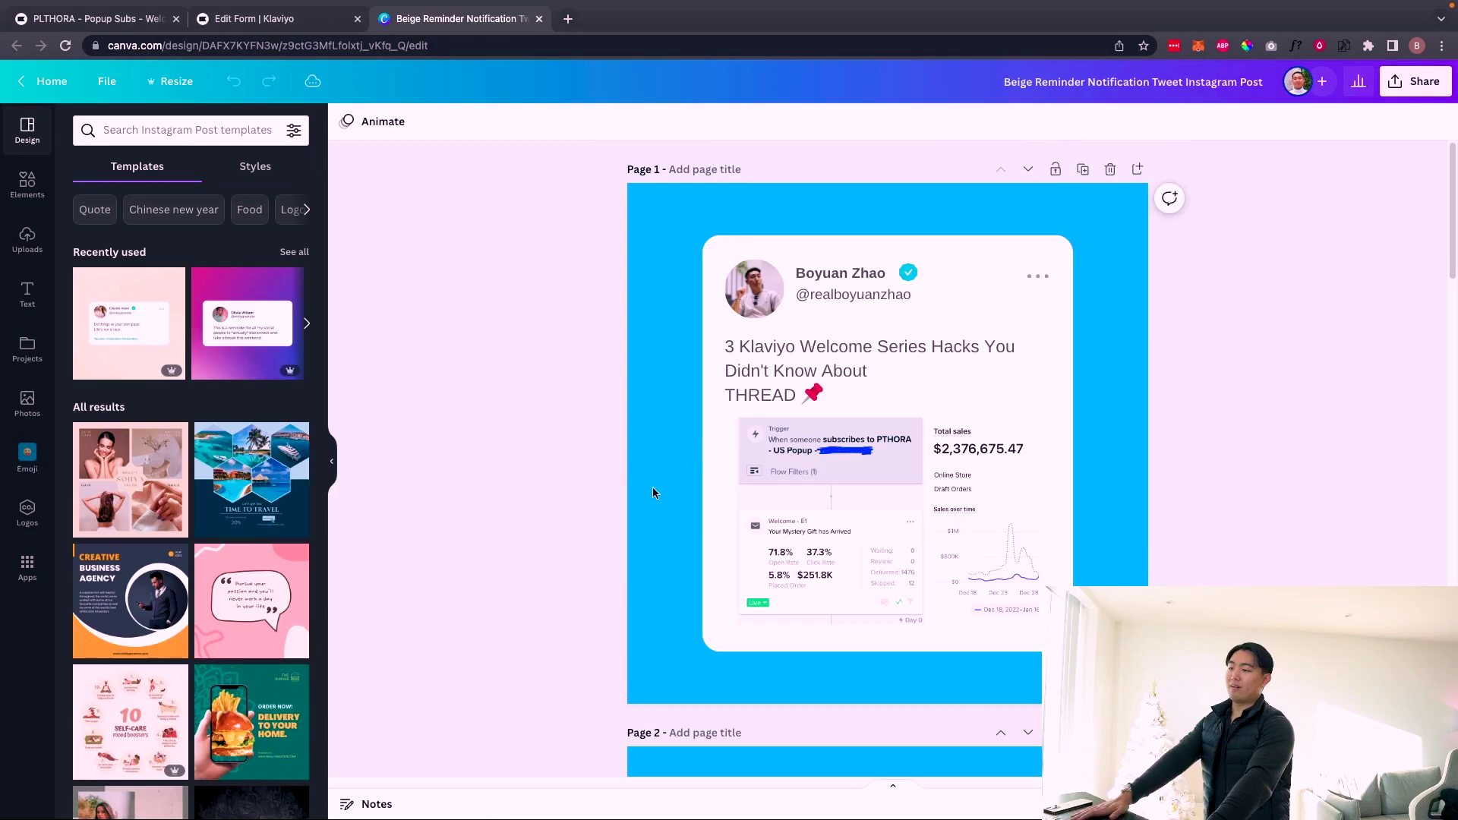
Step: Review the Canva thread slides, from the dashboard screenshot to Page 3's offers tip, then return to the Klaviyo flow tab
left_click(757, 450)
scroll(757, 450, "down", 3)
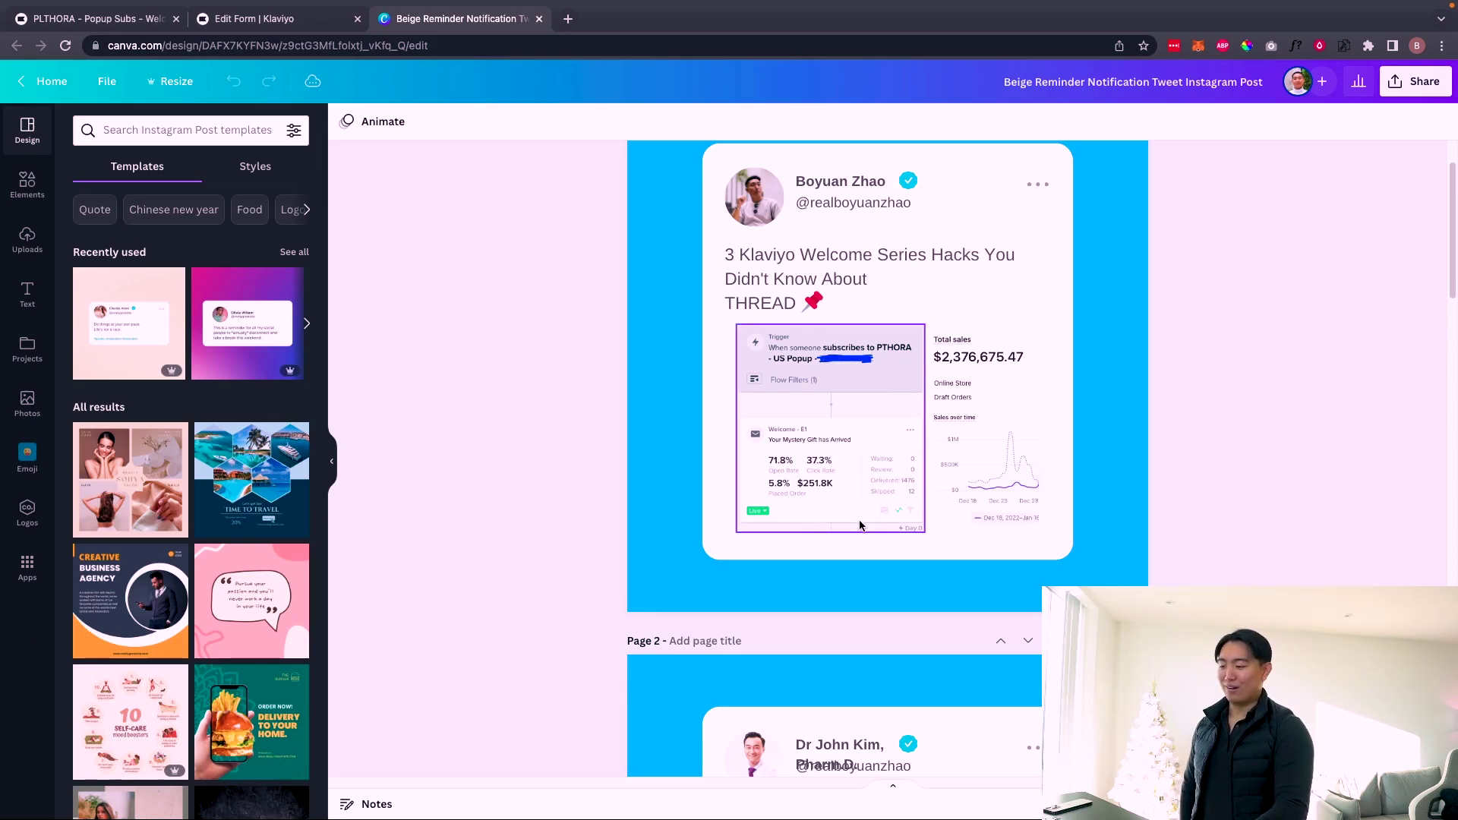
scroll(863, 498, "up", 2)
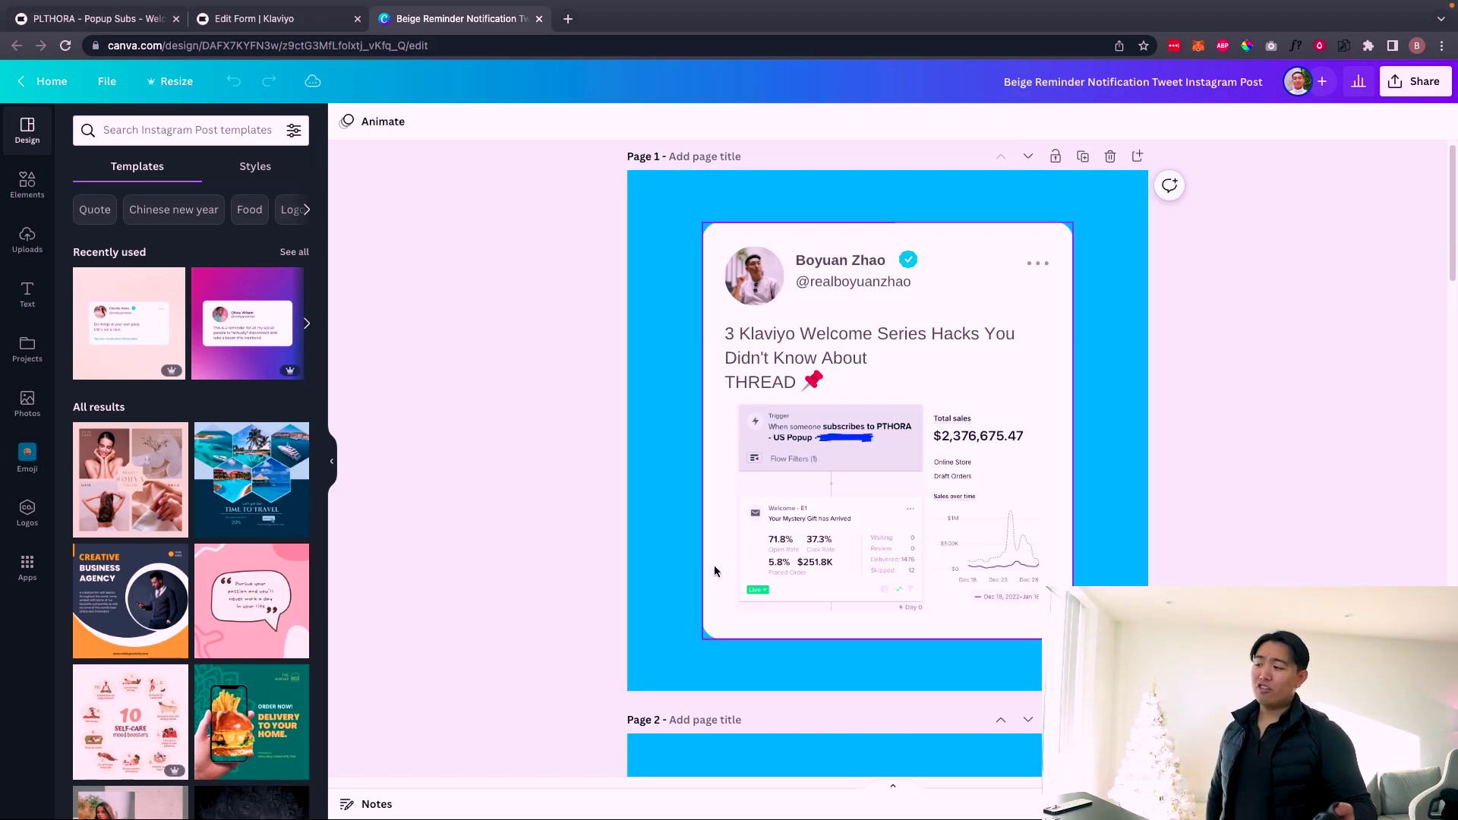
scroll(796, 543, "down", 15)
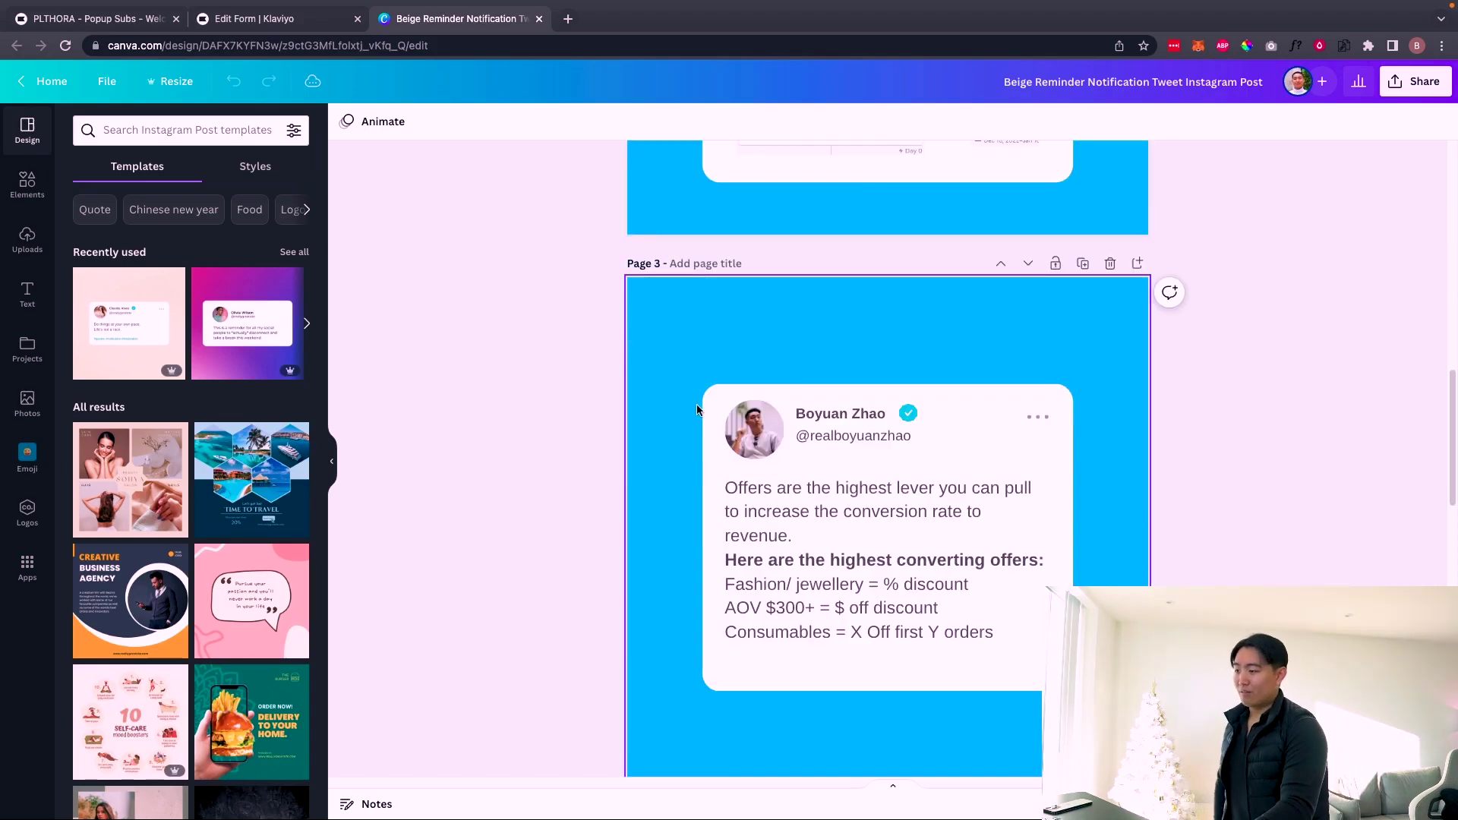
left_click(816, 373)
left_click_drag(726, 366, 919, 438)
left_click(919, 438)
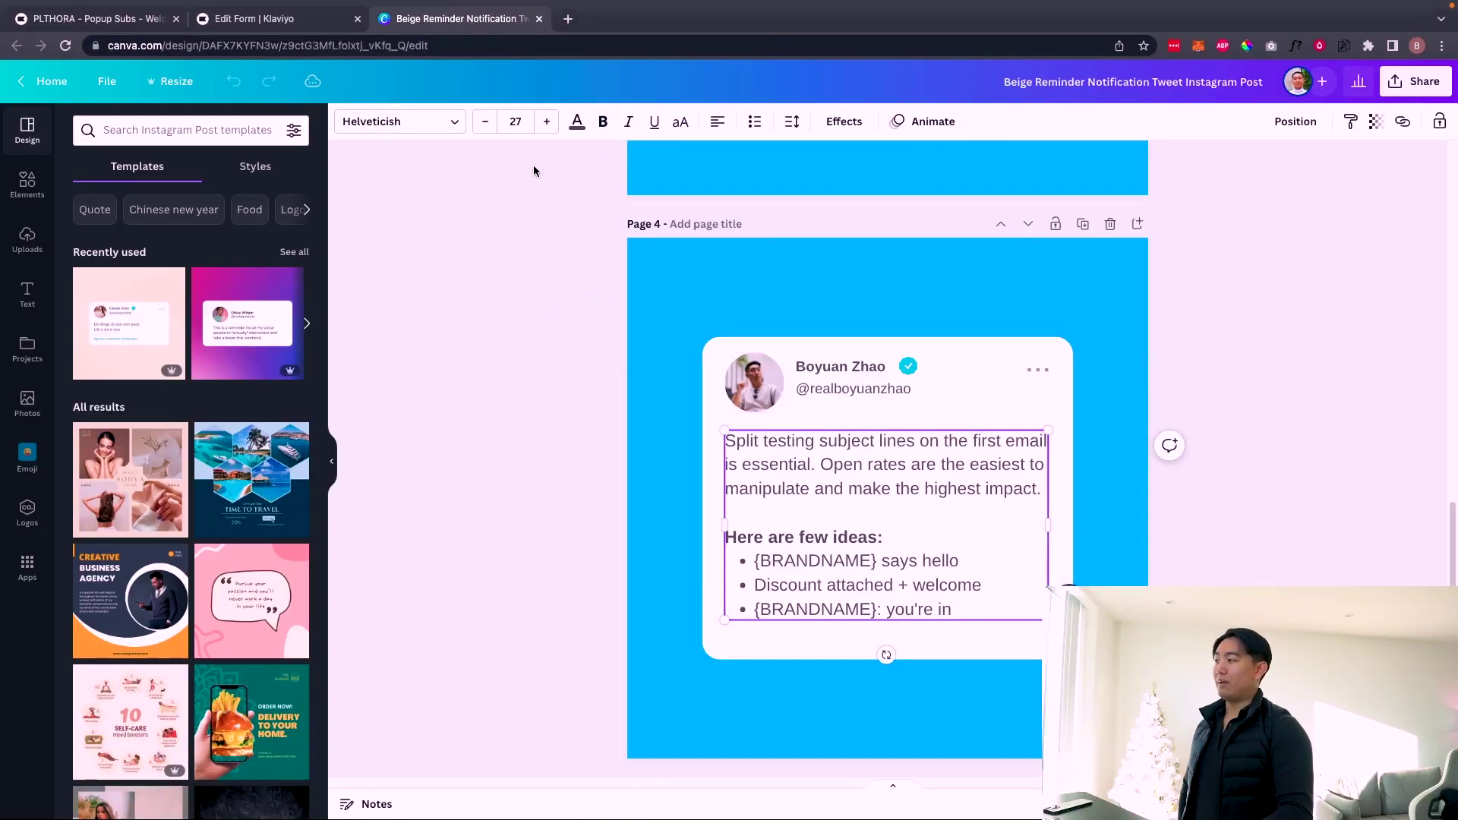
key("super+1")
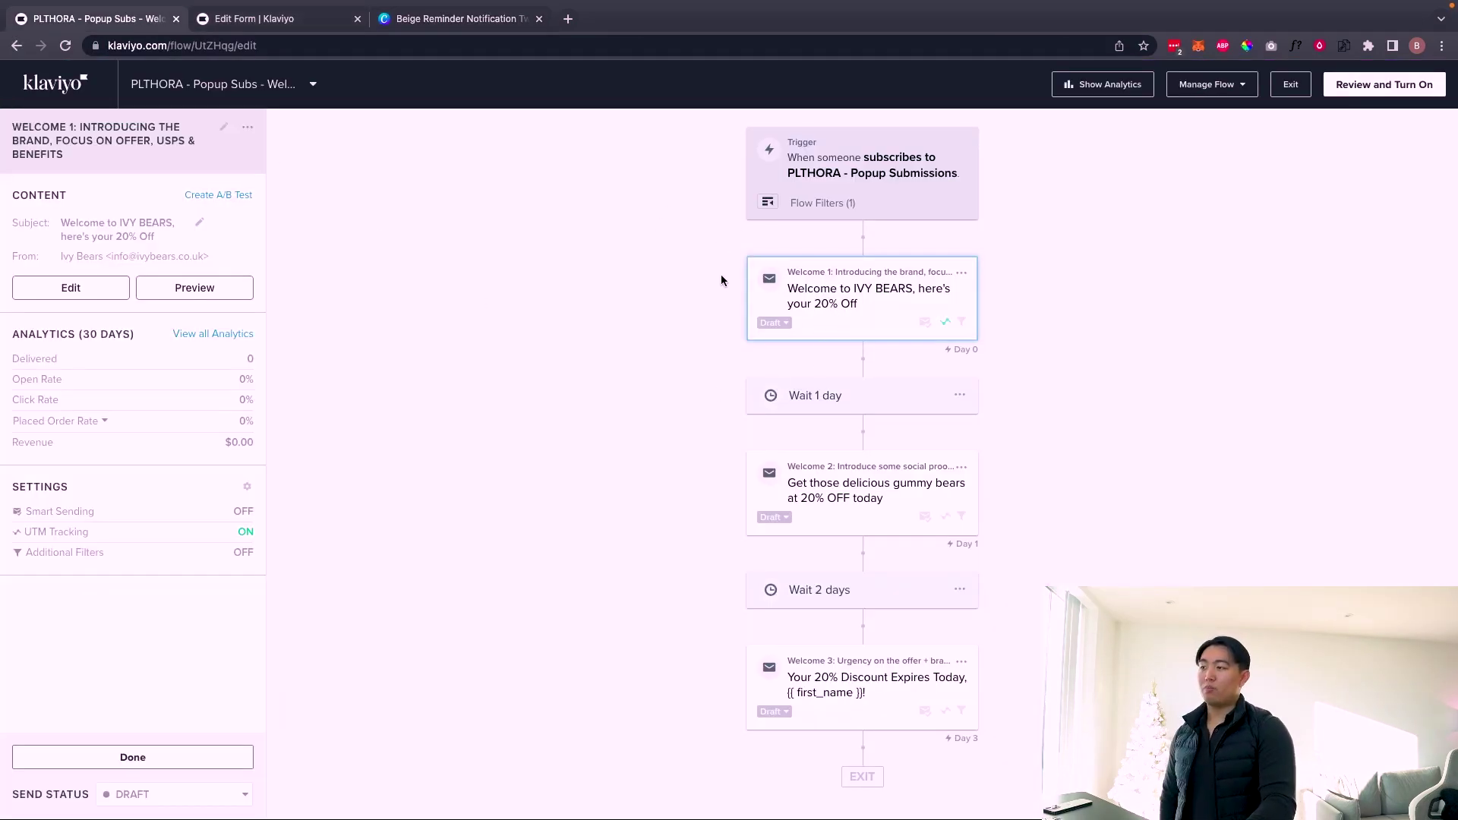
Step: Return to the Canva 'Beige Reminder Notification' design tab
left_click(471, 13)
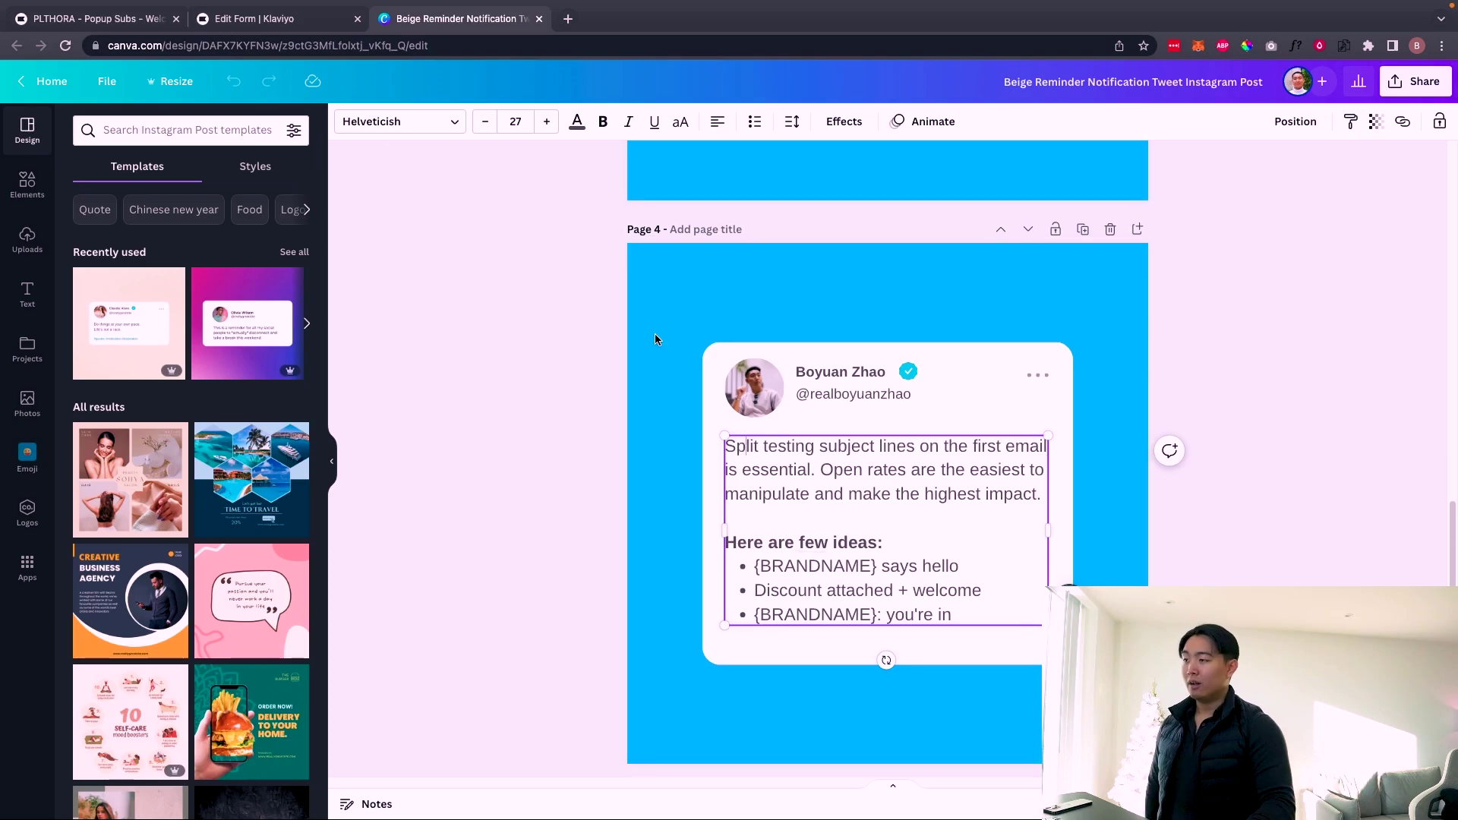
scroll(654, 334, "up", 7)
scroll(780, 395, "down", 8)
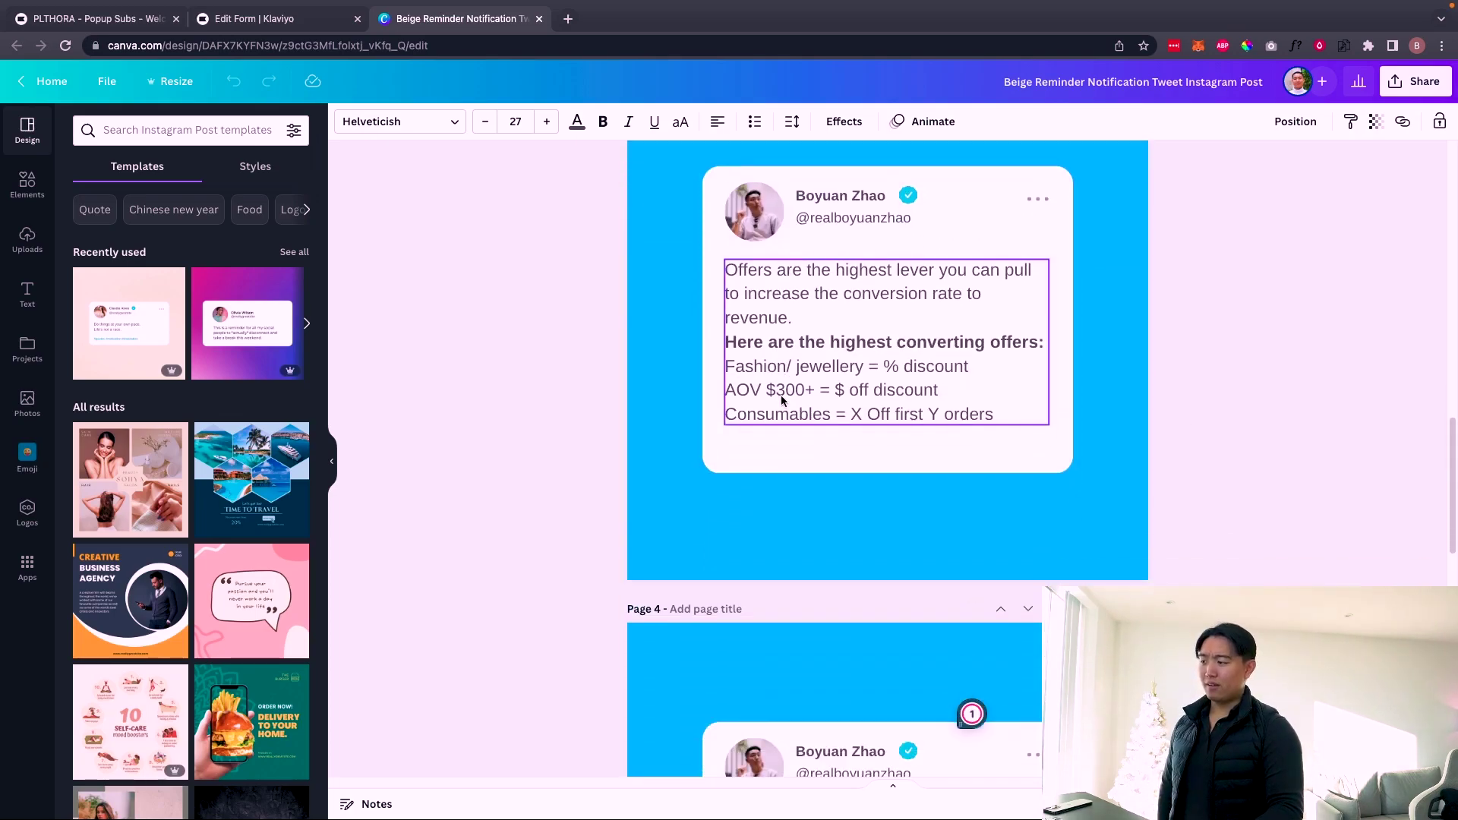
left_click(947, 400)
scroll(947, 400, "down", 6)
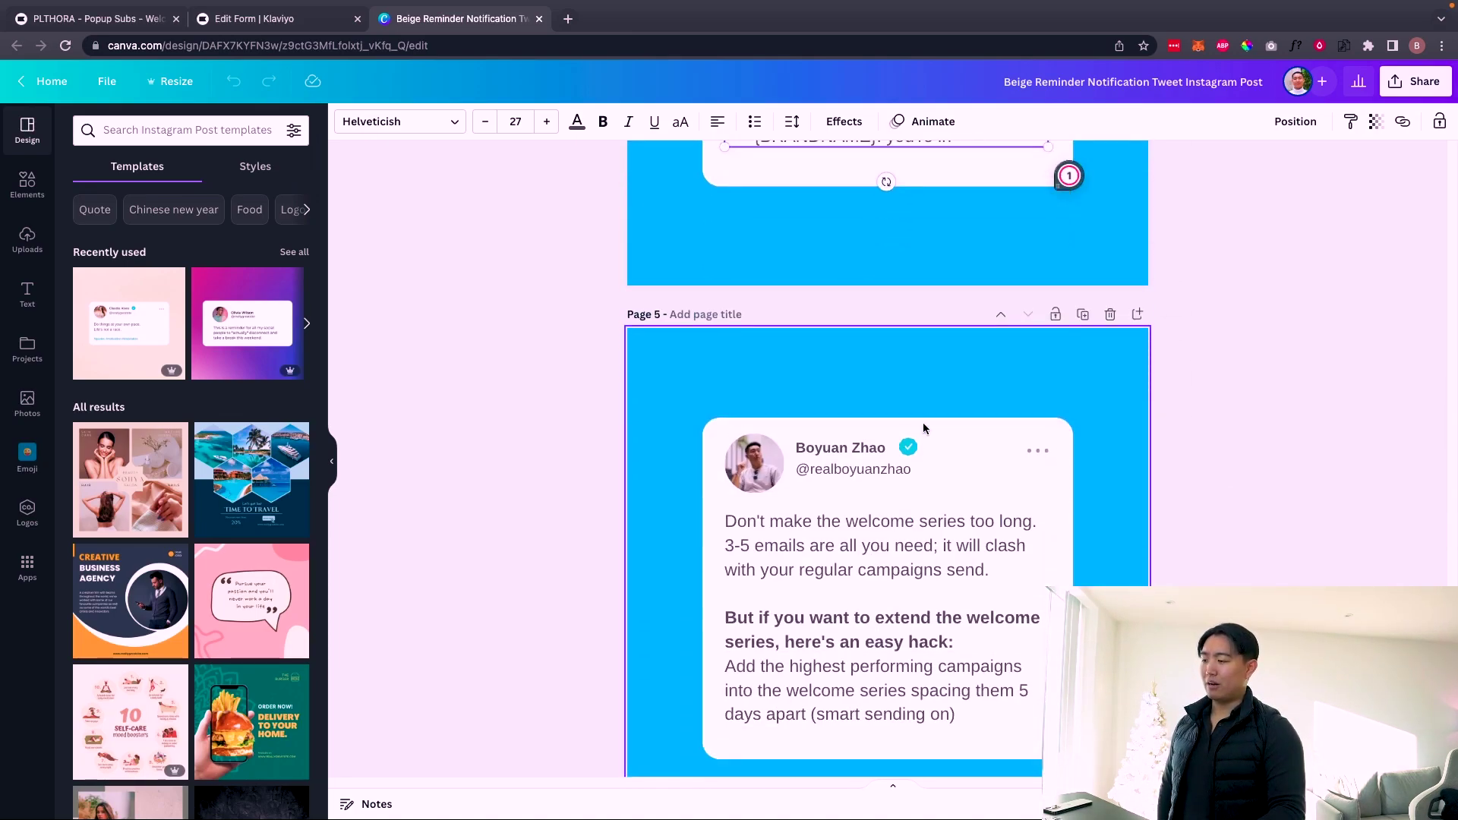
left_click(802, 480)
left_click(802, 480)
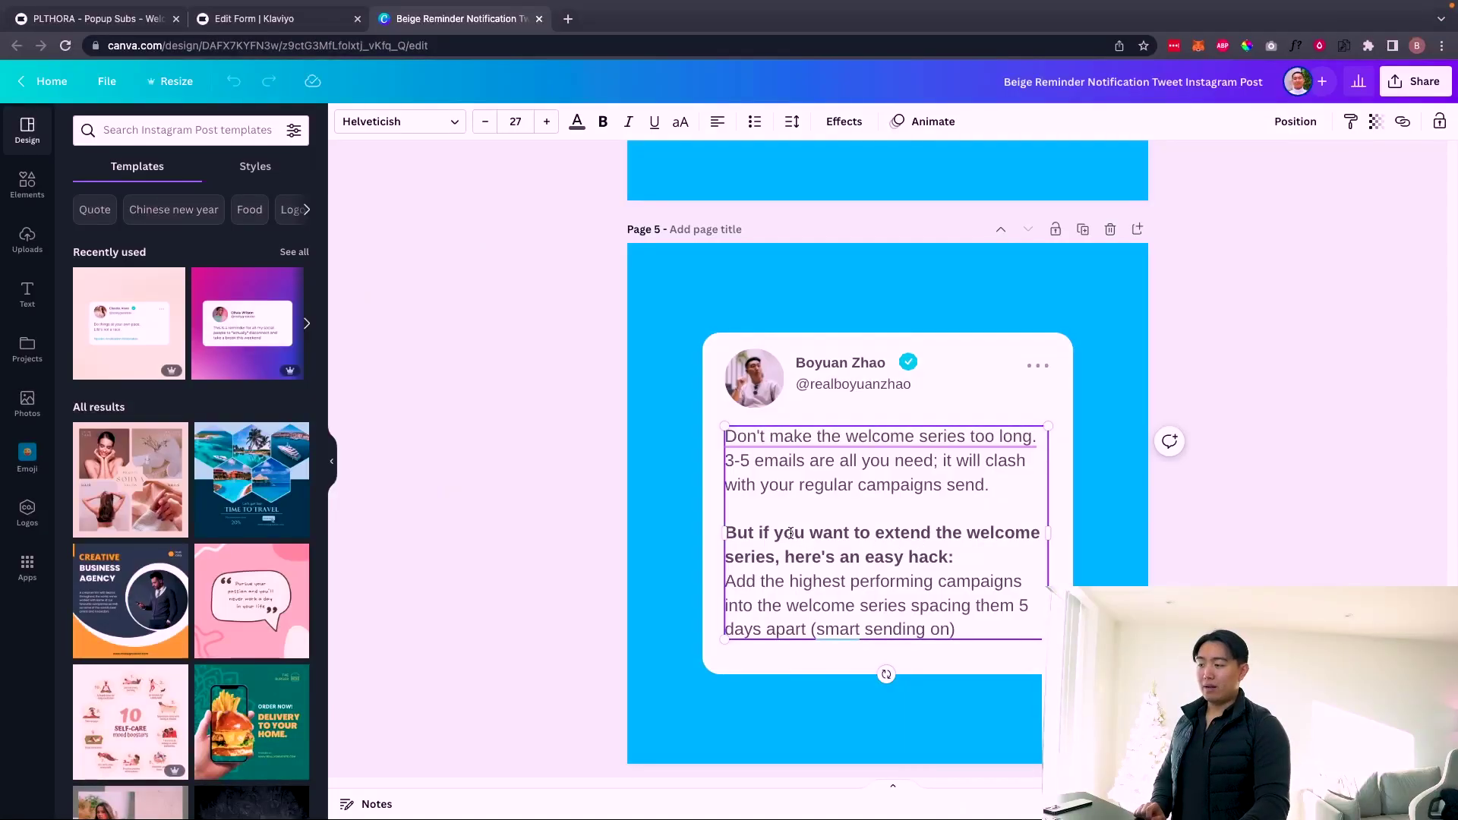
left_click_drag(790, 533, 905, 557)
left_click(906, 557)
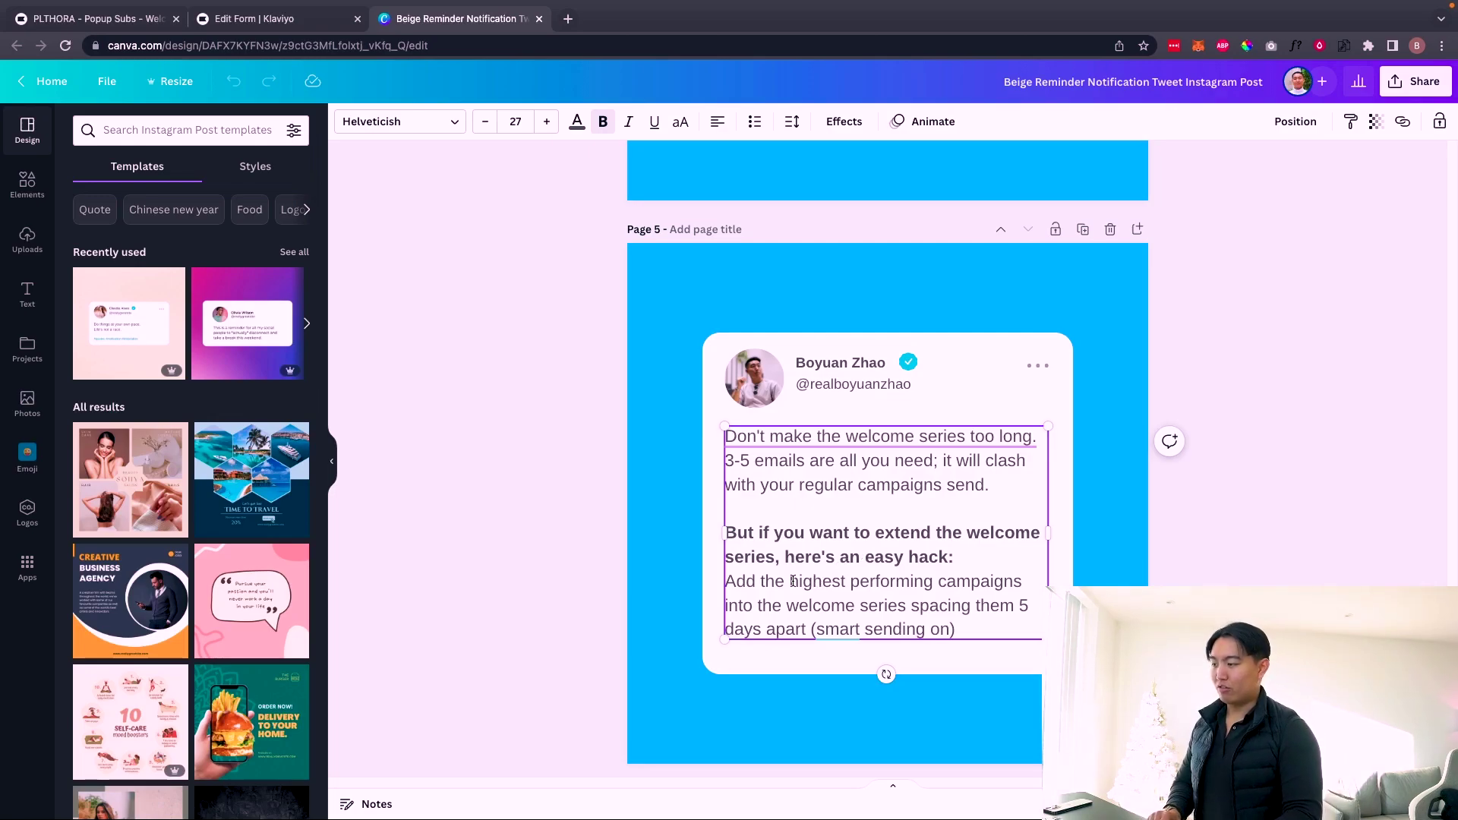
left_click_drag(726, 581, 1024, 607)
left_click(1018, 607)
left_click(955, 628)
left_click(762, 580, "shift")
left_click_drag(776, 581, 956, 608)
left_click(956, 608)
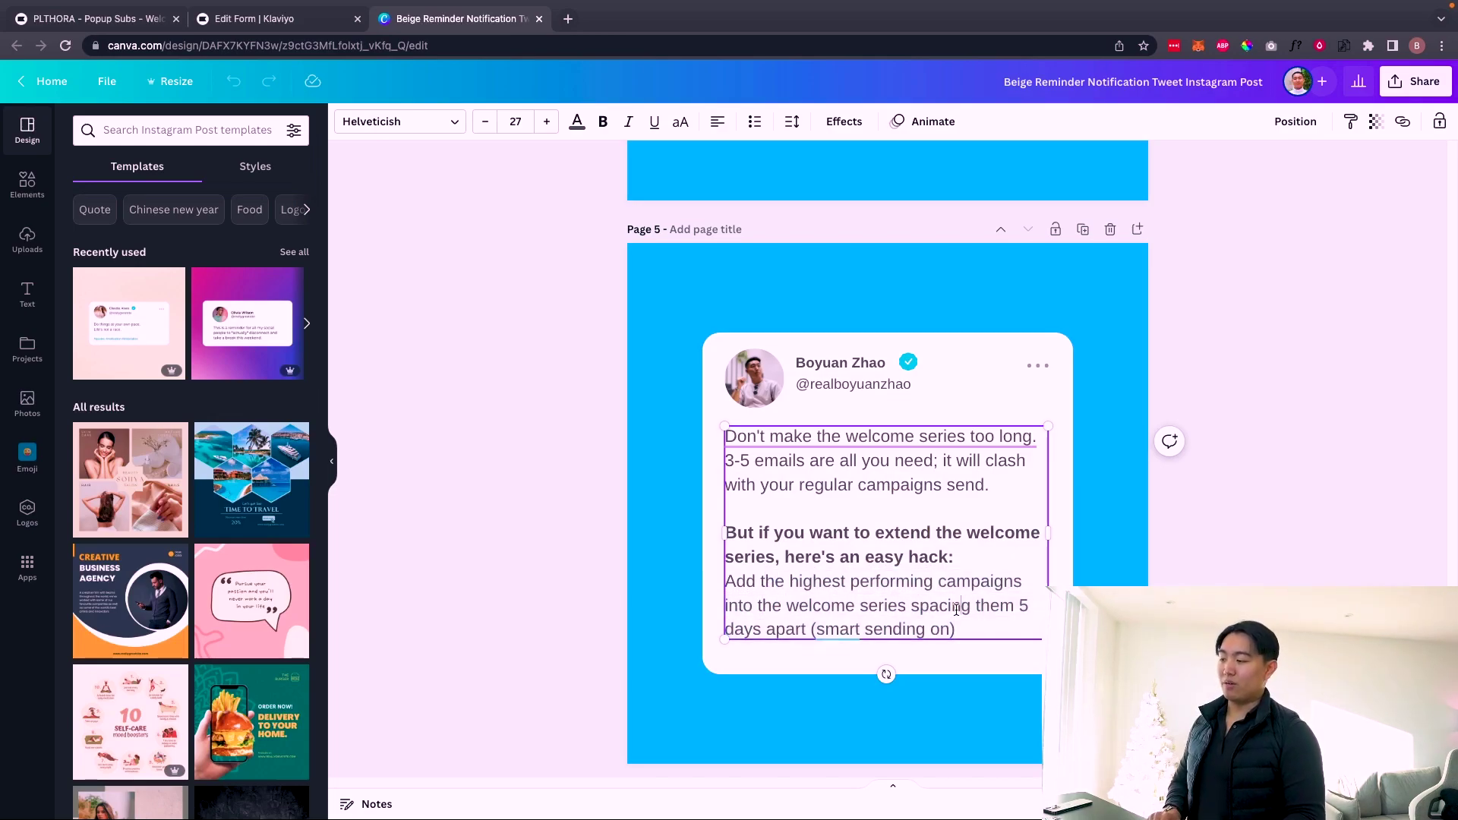